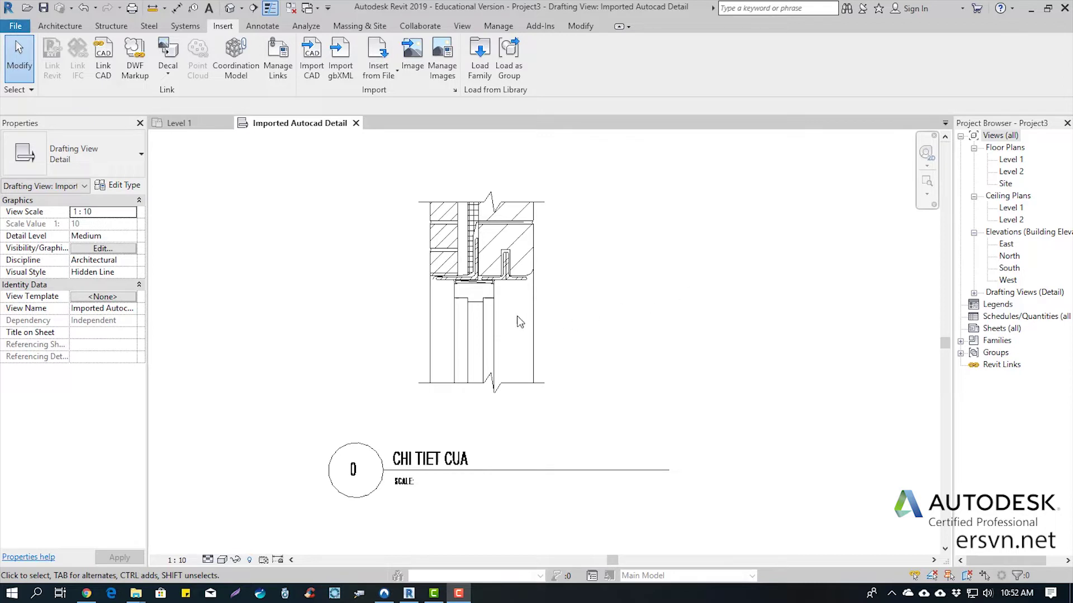
# Step: Select the imported AutoCAD Detail.dwg and start Query to read its layer information
pyautogui.click(510, 286)
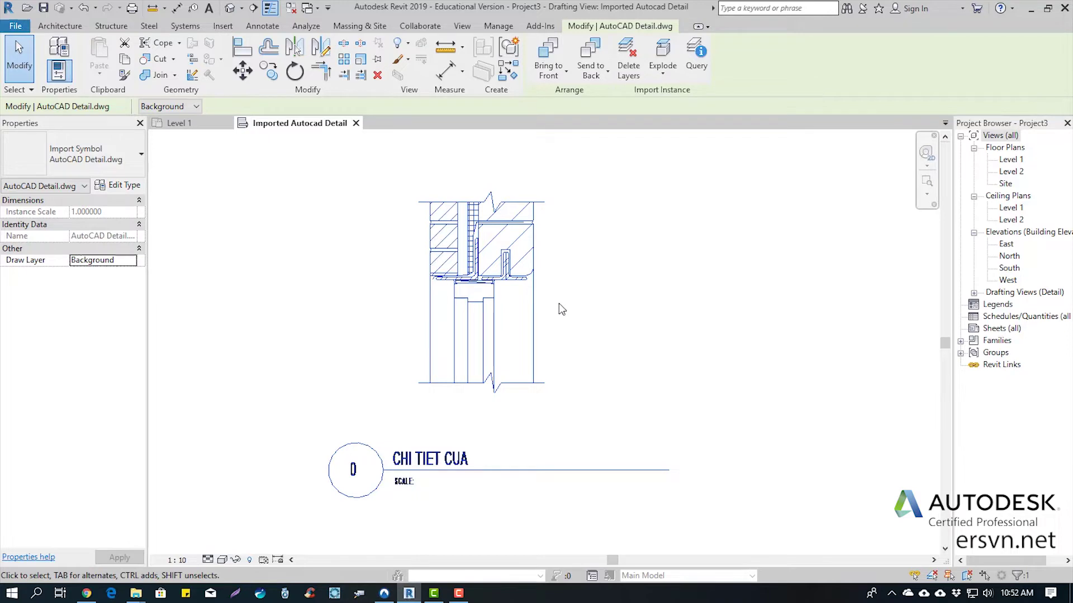
pyautogui.press('Escape')
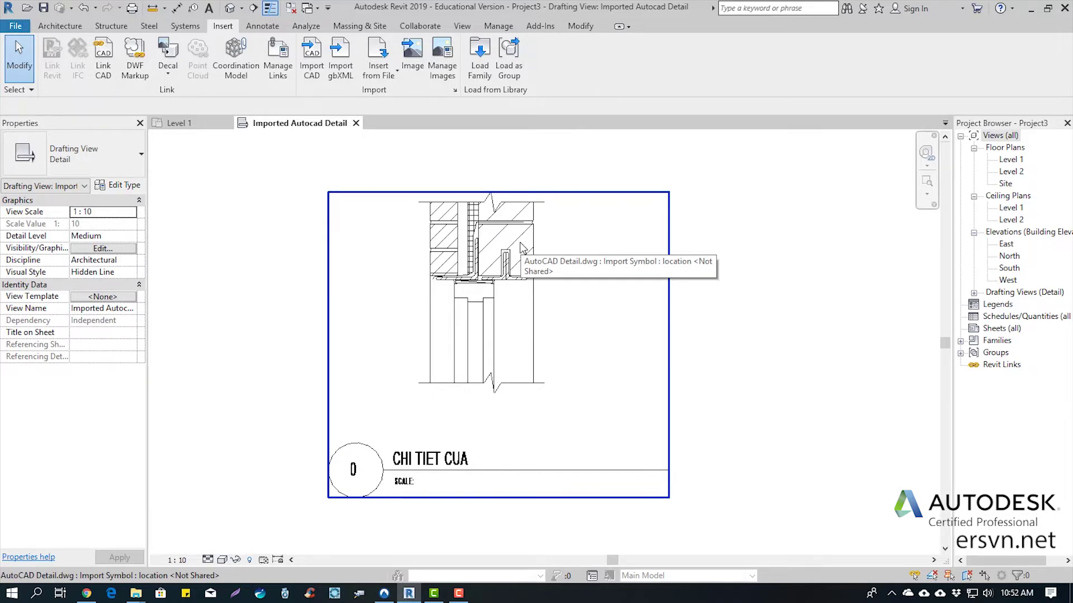
pyautogui.click(493, 268)
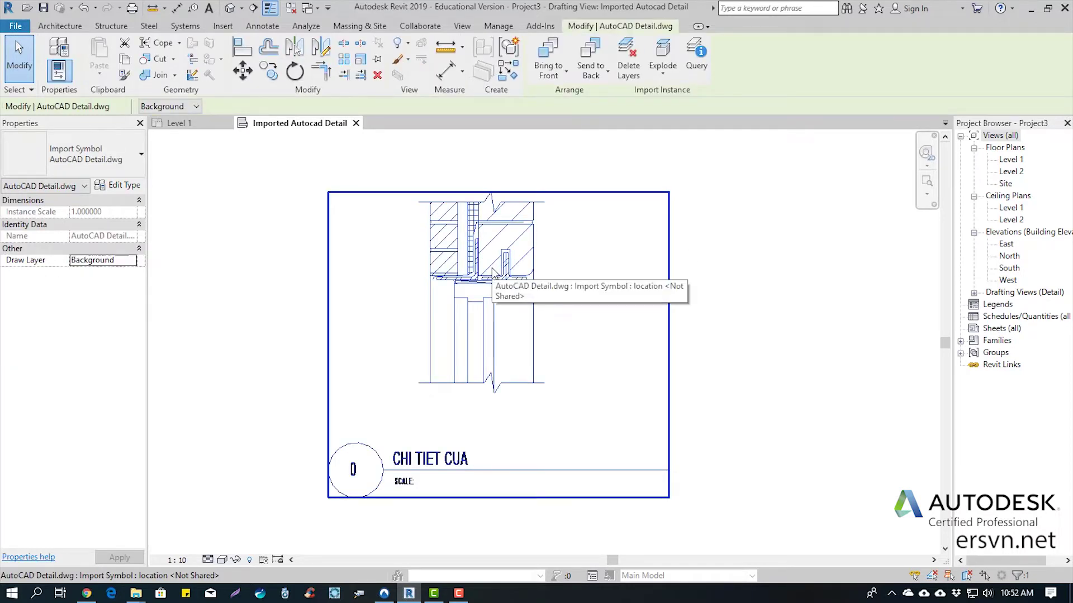
pyautogui.click(698, 79)
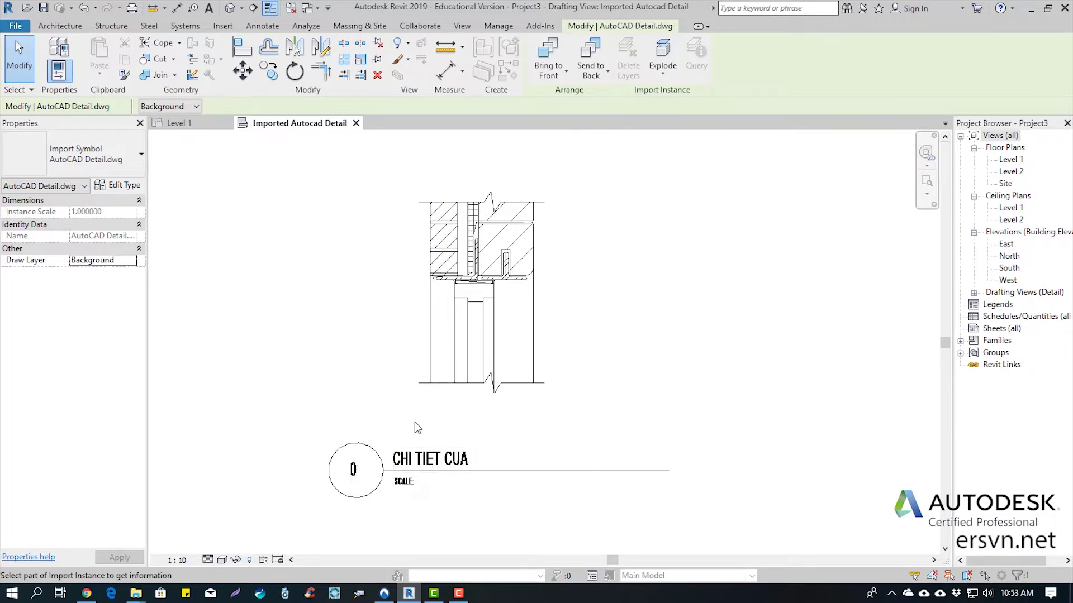
# Step: Query a fine door line and hide its A-Detl-Fine layer in this view, then deselect
pyautogui.click(534, 329)
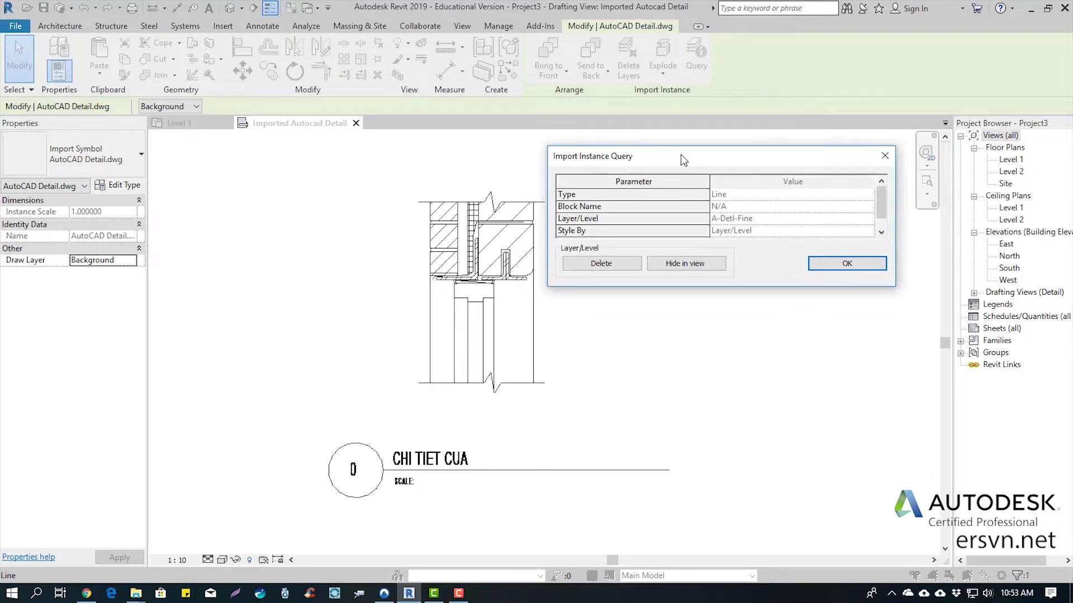
pyautogui.moveTo(680, 155); pyautogui.dragTo(686, 151)
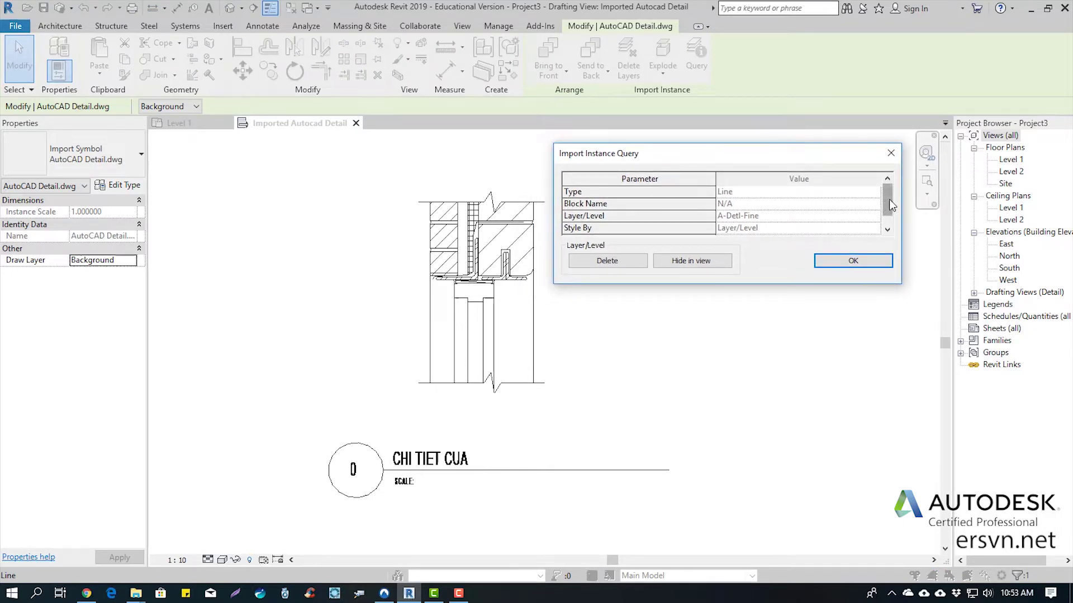
pyautogui.moveTo(890, 199); pyautogui.dragTo(888, 194)
pyautogui.moveTo(886, 202)
pyautogui.mouseDown()
pyautogui.moveTo(888, 224)
pyautogui.moveTo(859, 194)
pyautogui.mouseUp()
pyautogui.click(693, 265)
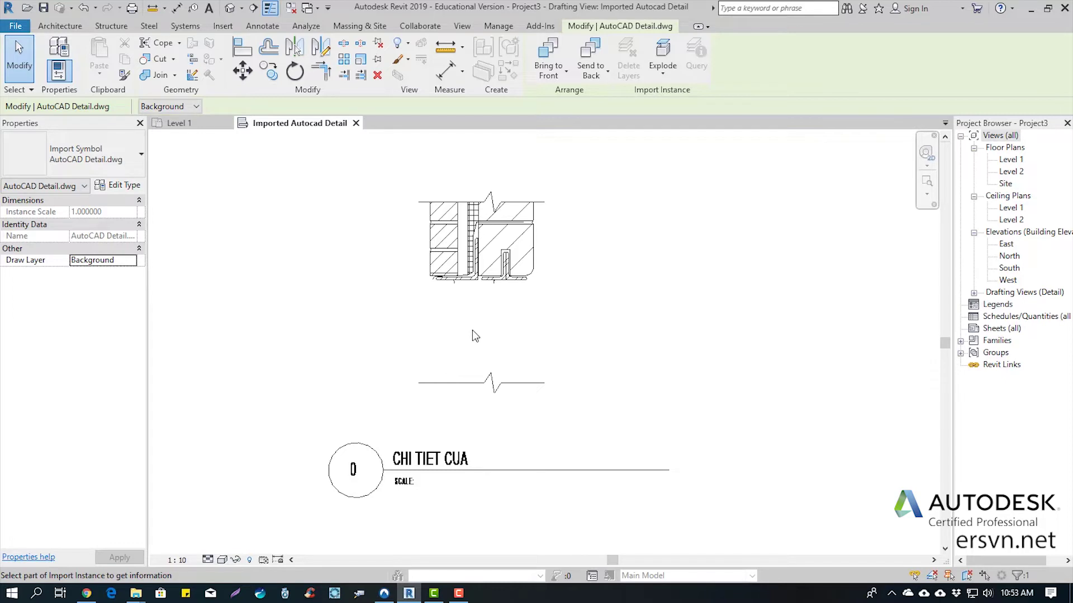
pyautogui.scroll(1, 488, 295)
pyautogui.scroll(-1, 490, 296)
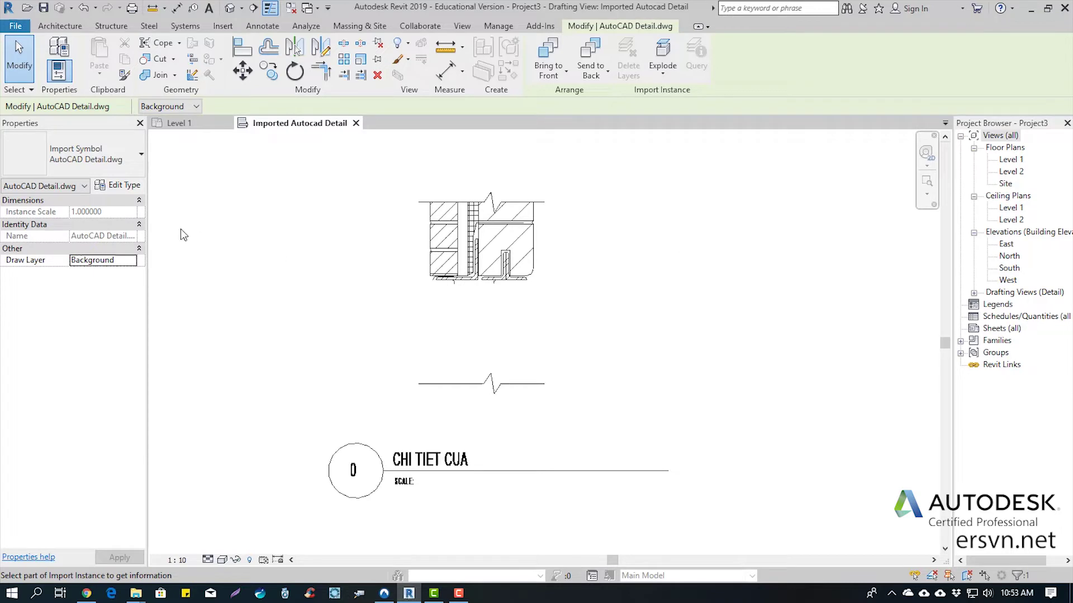
pyautogui.click(16, 68)
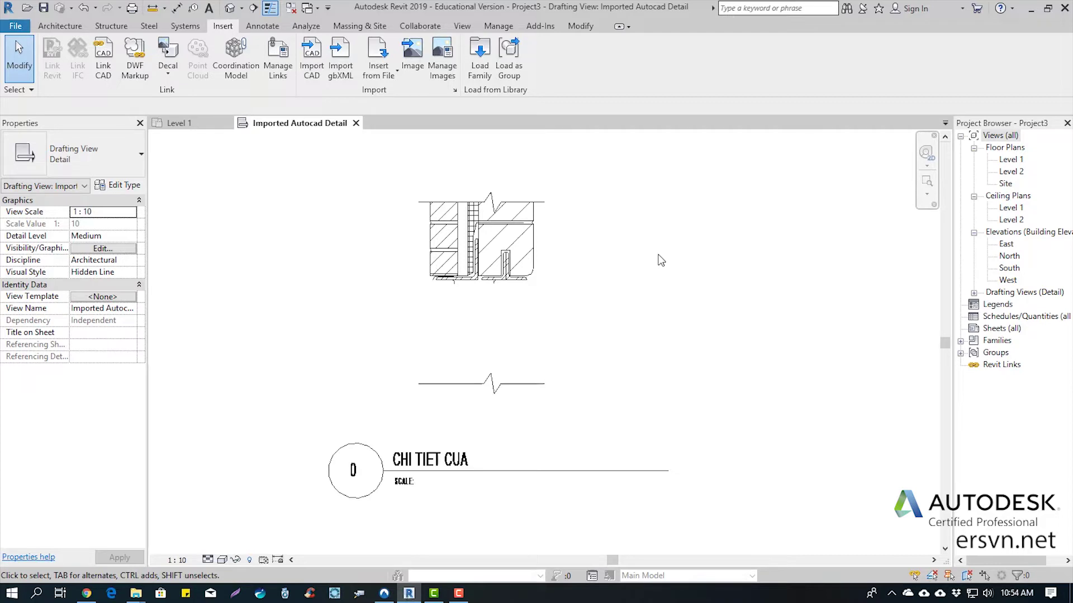
# Step: Pan the door detail slightly right and bring up the View tab tools
pyautogui.moveTo(661, 261); pyautogui.dragTo(677, 256, button='middle')
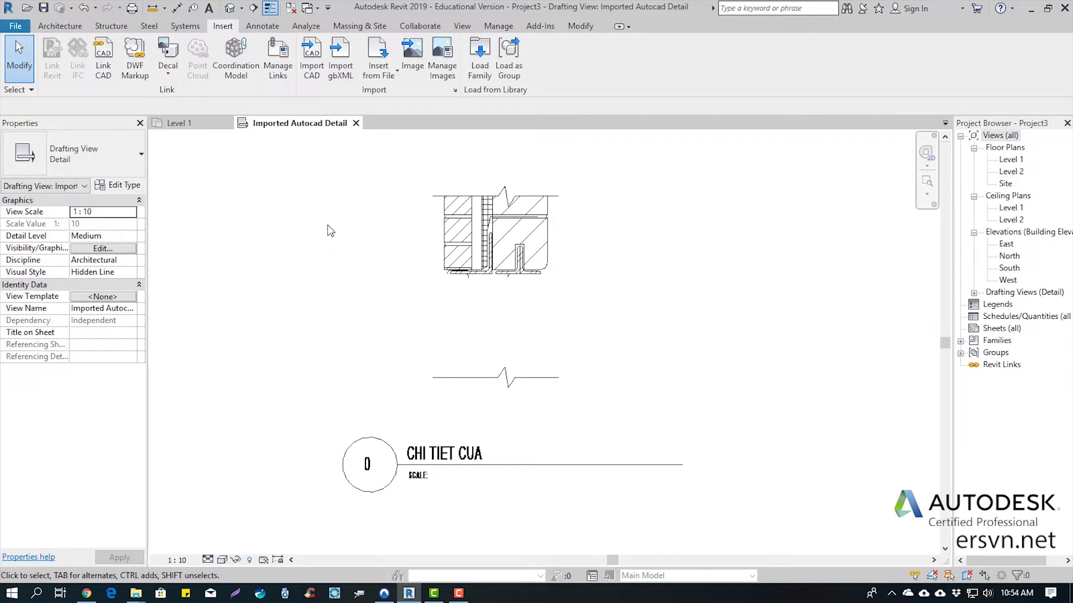
pyautogui.click(464, 25)
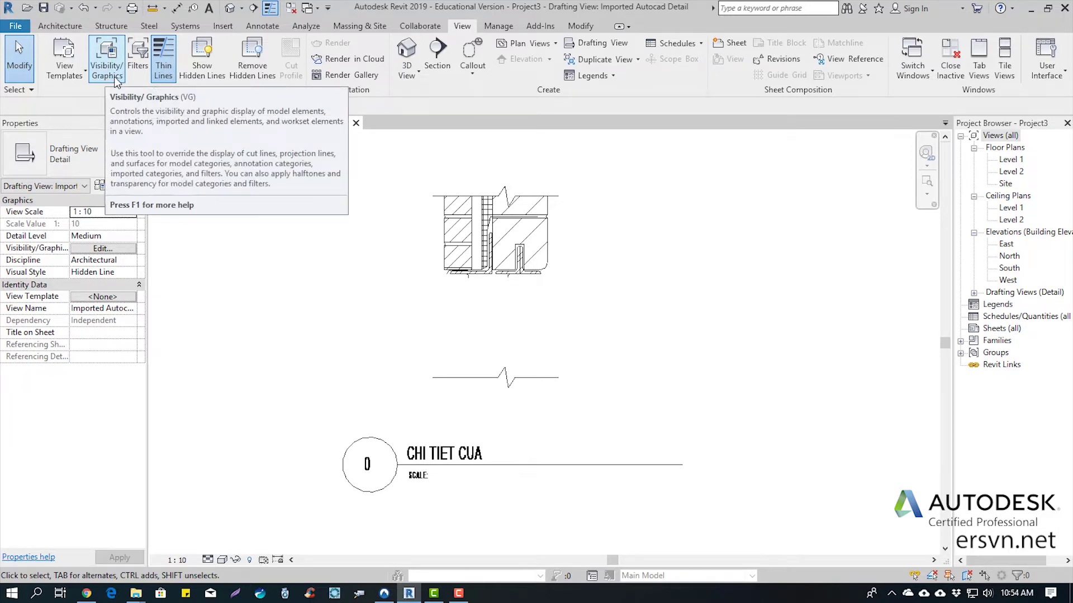
# Step: Re-enable the A-Detl-Fine layer under Imported Categories in Visibility/Graphics and apply it
pyautogui.click(116, 82)
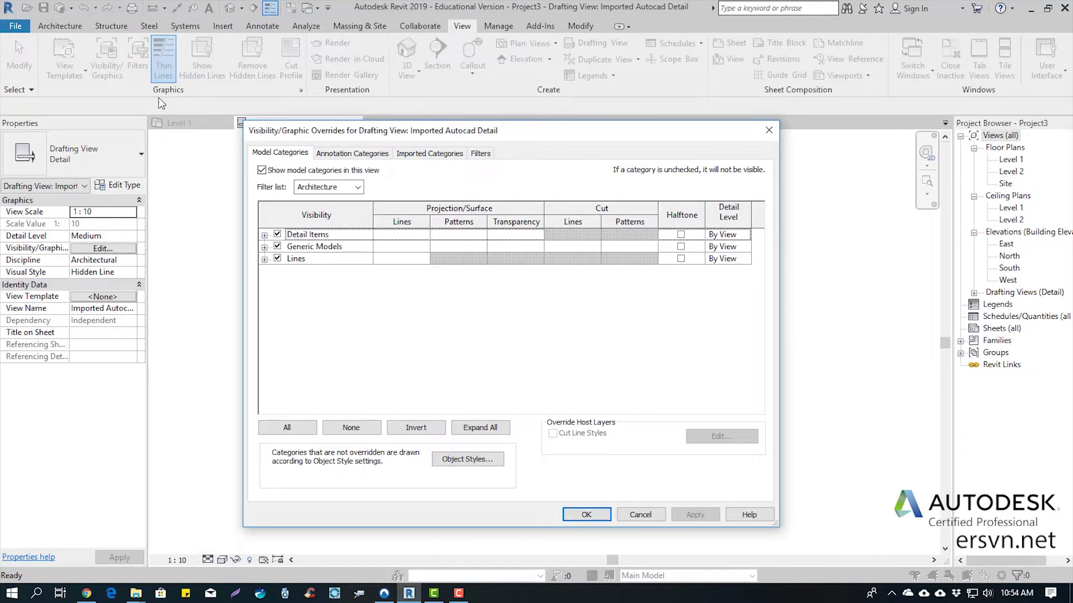
pyautogui.moveTo(482, 134); pyautogui.dragTo(605, 144)
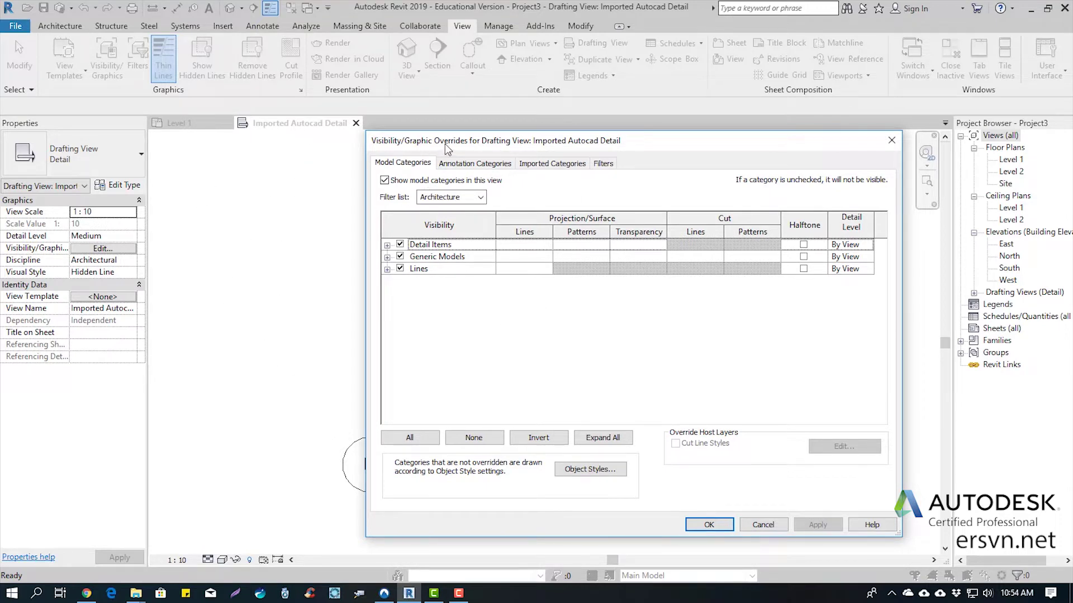
pyautogui.moveTo(447, 147); pyautogui.dragTo(369, 157)
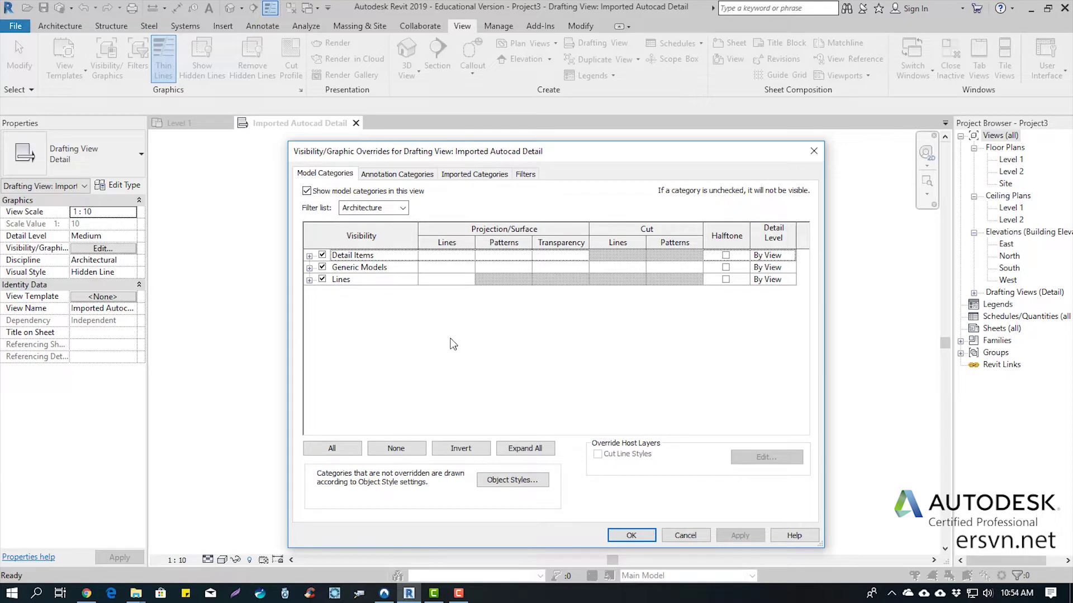
pyautogui.moveTo(461, 155); pyautogui.dragTo(524, 158)
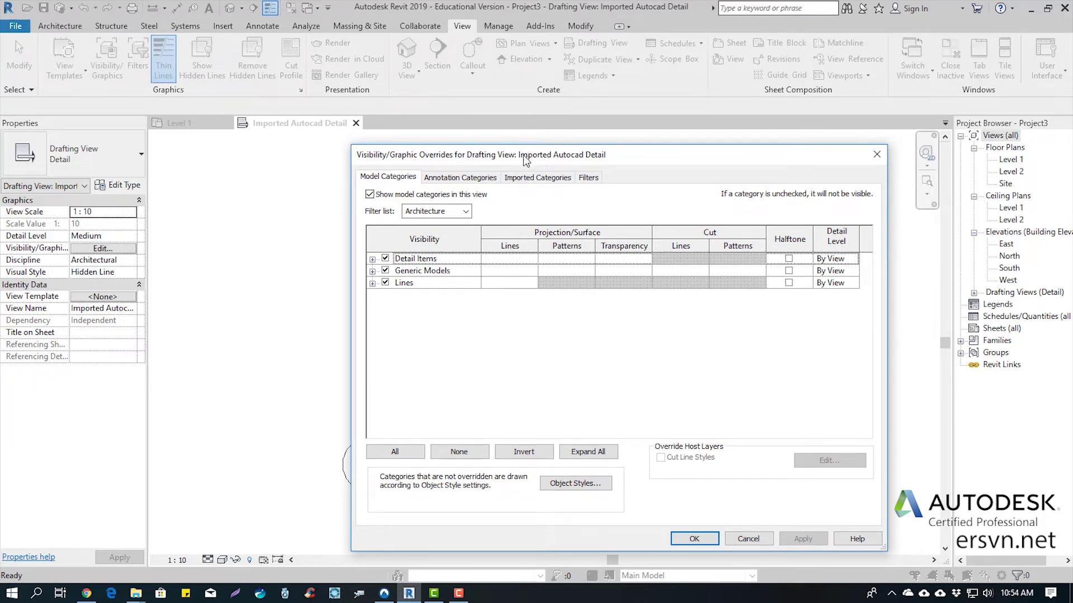
pyautogui.moveTo(524, 157)
pyautogui.mouseDown()
pyautogui.moveTo(427, 356)
pyautogui.moveTo(552, 169)
pyautogui.mouseUp()
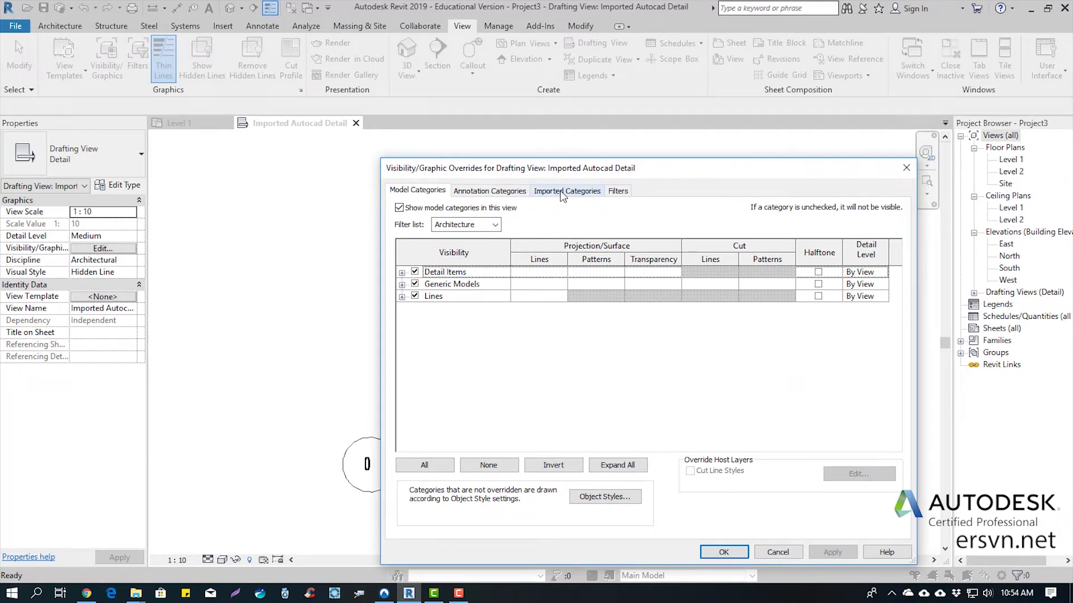
pyautogui.click(578, 191)
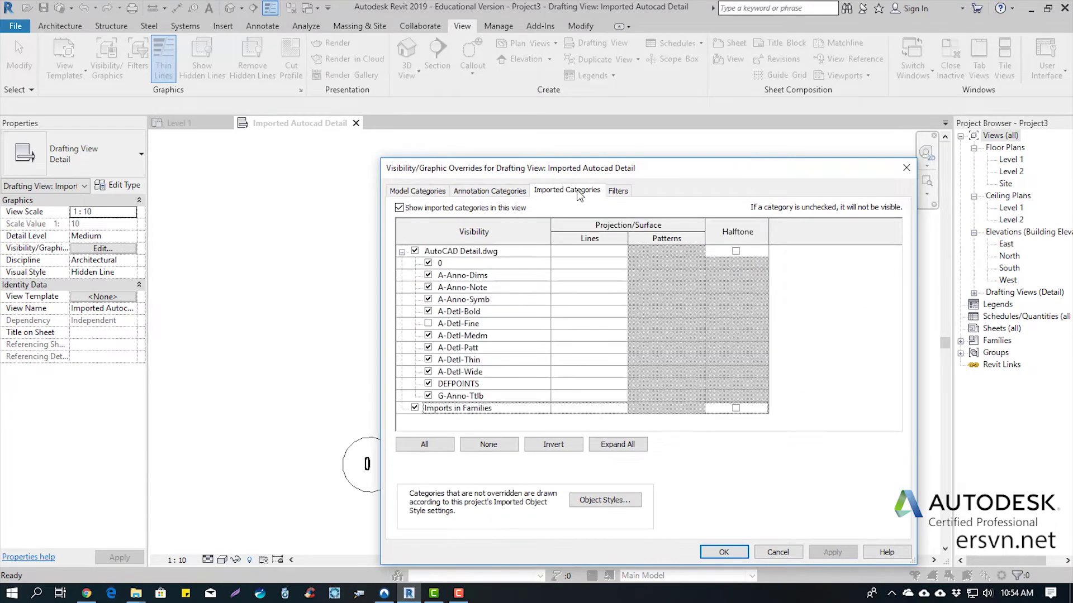
pyautogui.moveTo(533, 170); pyautogui.dragTo(707, 137)
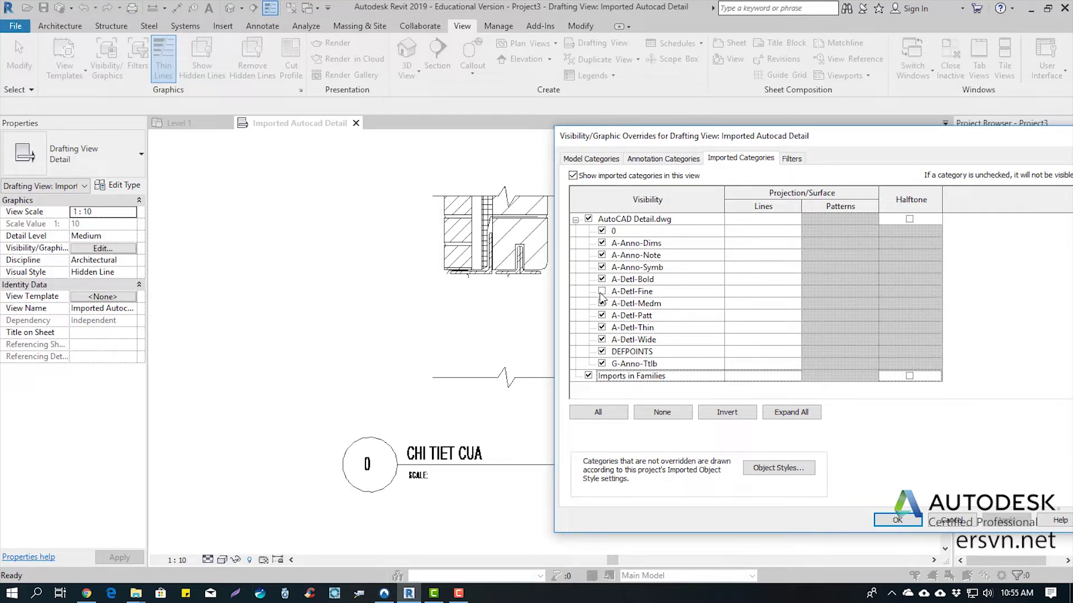
pyautogui.click(617, 291)
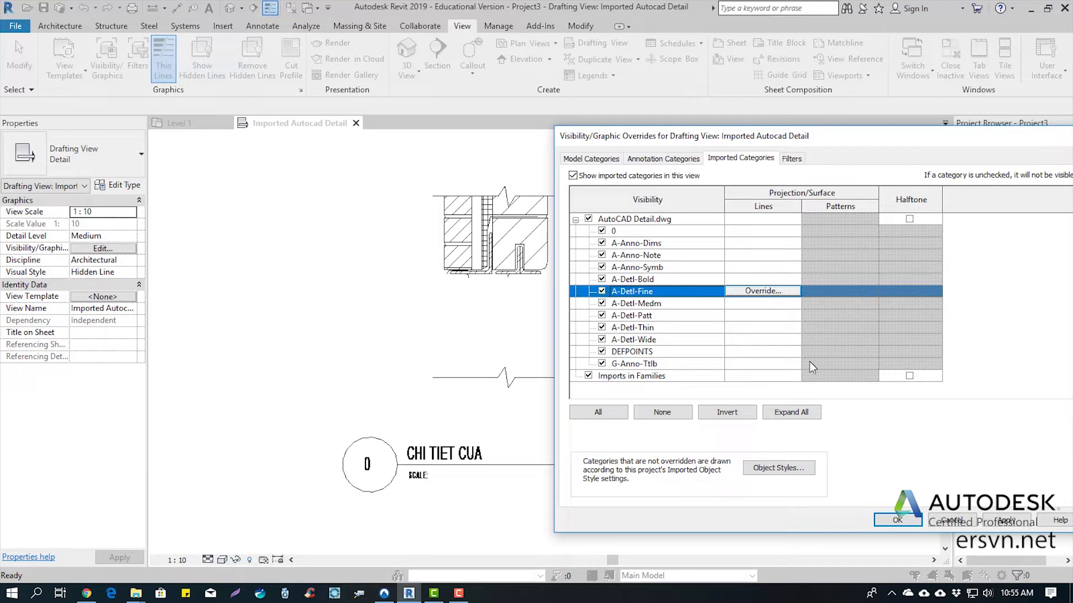
pyautogui.click(998, 525)
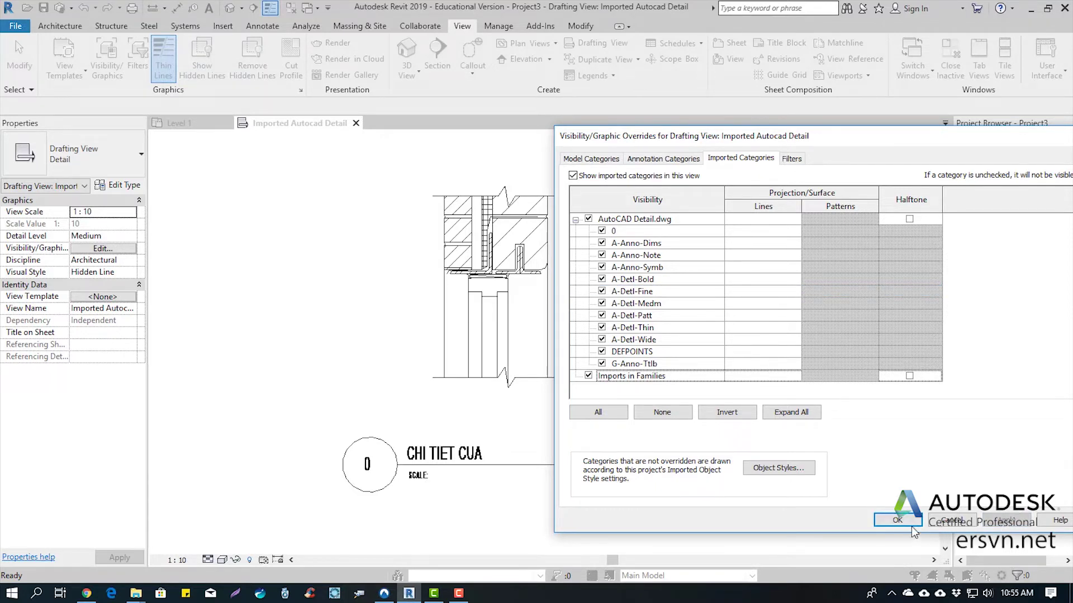
pyautogui.click(898, 520)
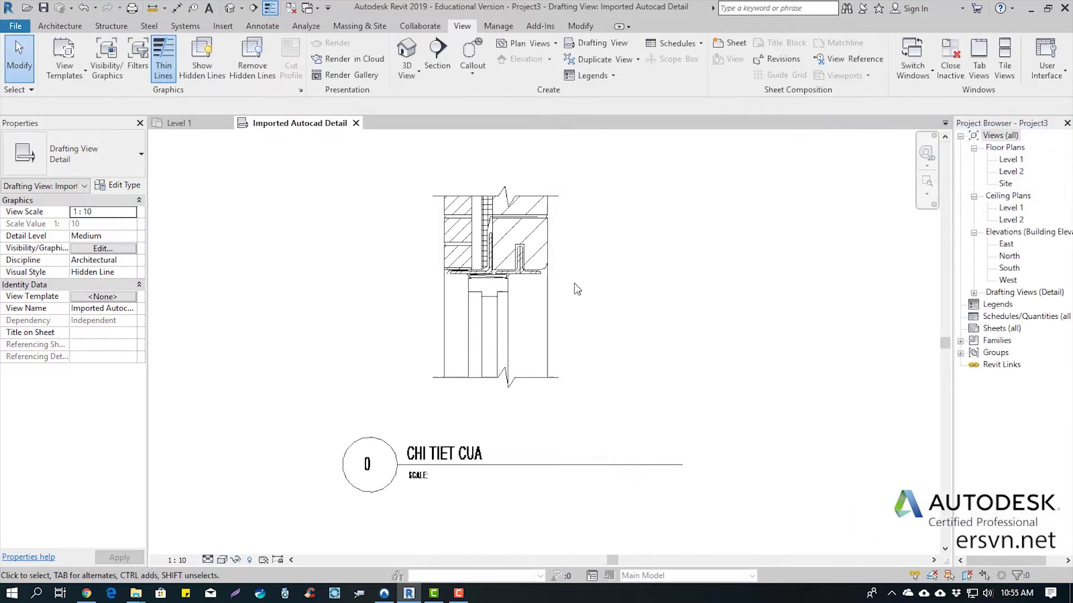
pyautogui.moveTo(581, 297); pyautogui.dragTo(564, 308, button='middle')
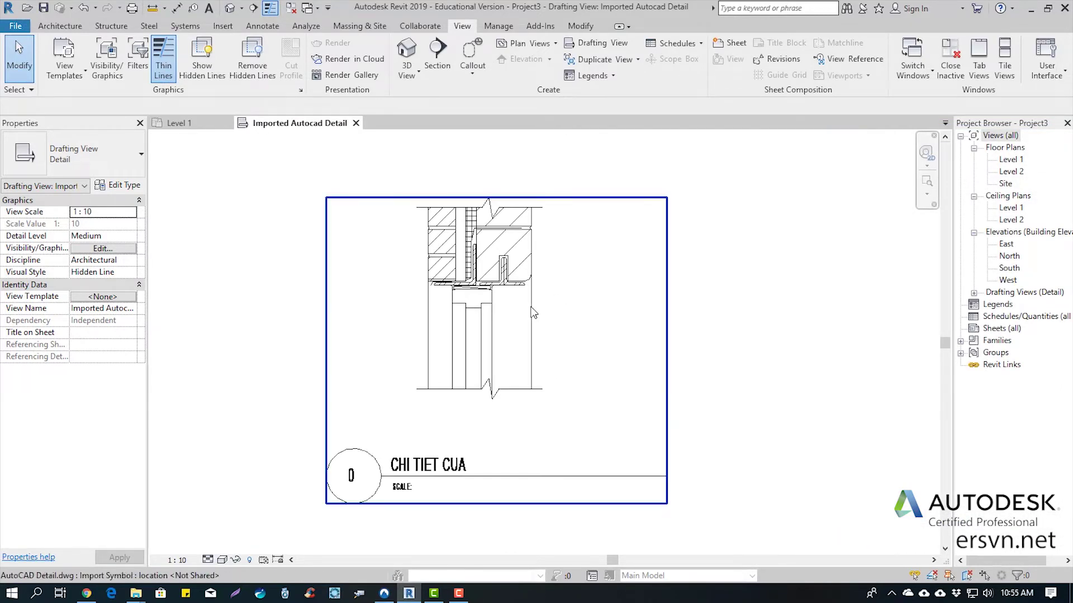
# Step: Query a fine line of the DWG and hide the A-Detl-Fine layer again, then deselect
pyautogui.click(530, 313)
pyautogui.click(702, 56)
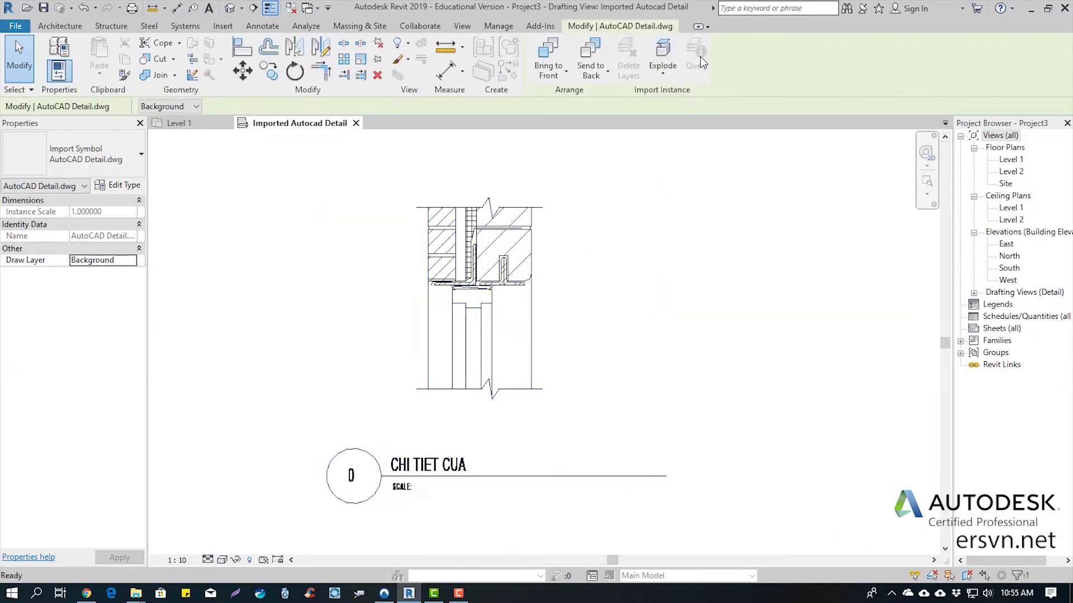
pyautogui.click(531, 329)
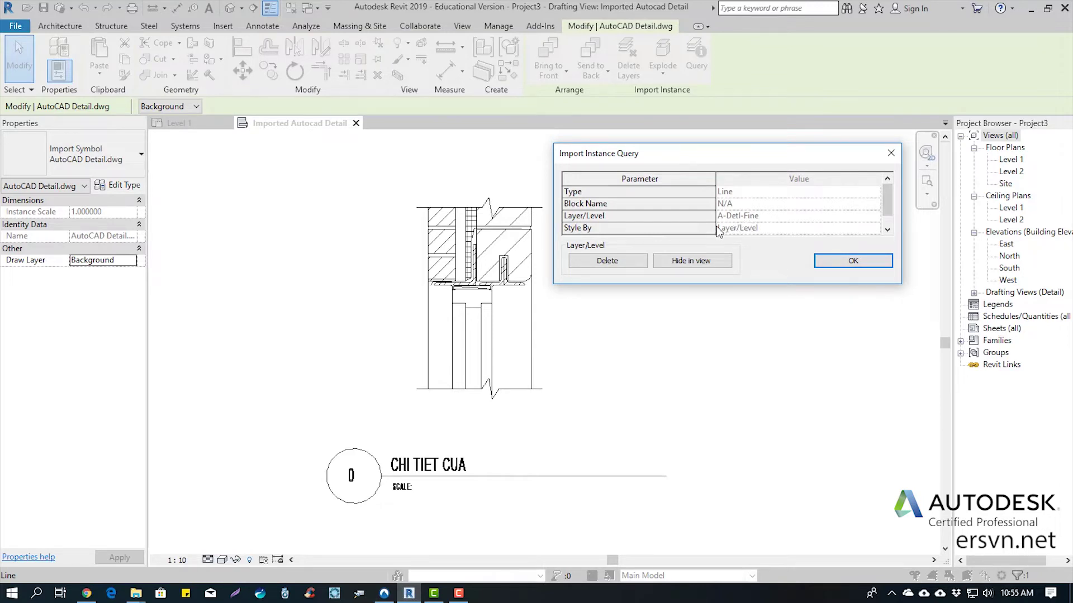
pyautogui.click(608, 262)
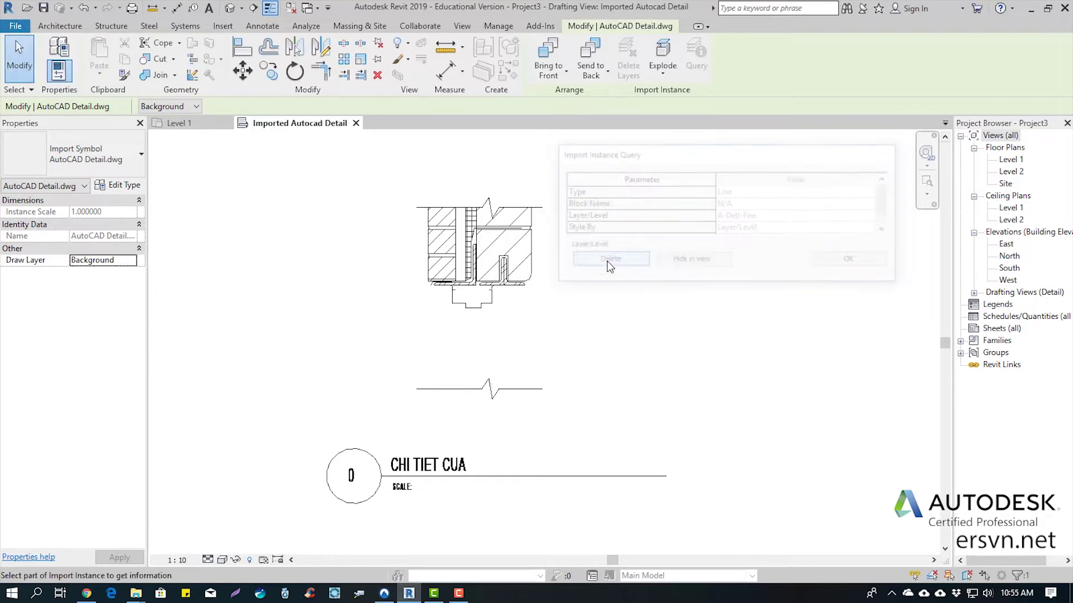
pyautogui.click(19, 59)
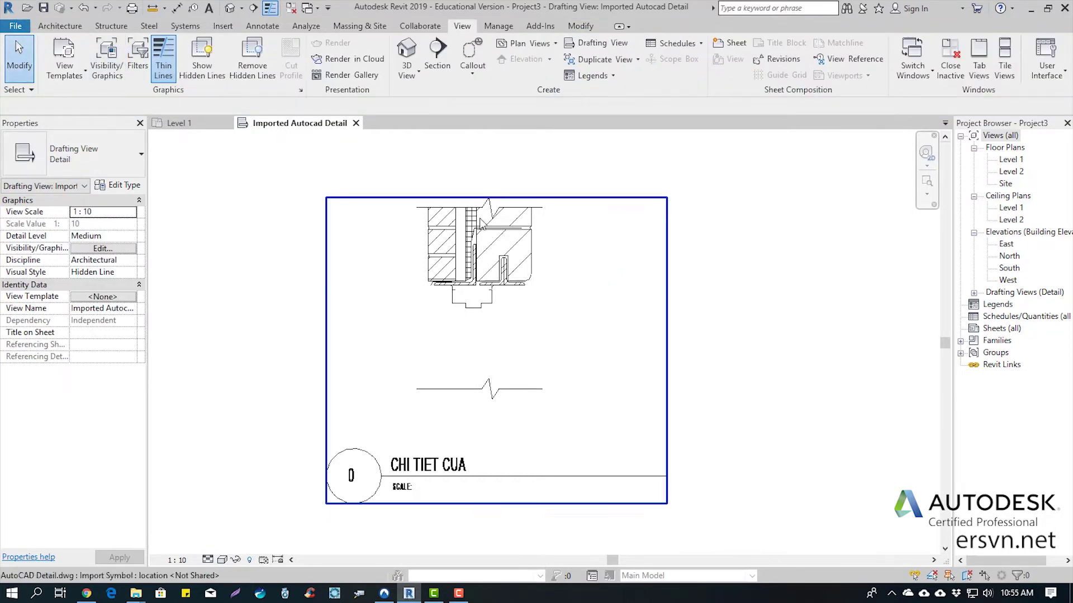
# Step: Check the DWG's layers under Imported Categories in Visibility/Graphics, then cancel out
pyautogui.click(107, 67)
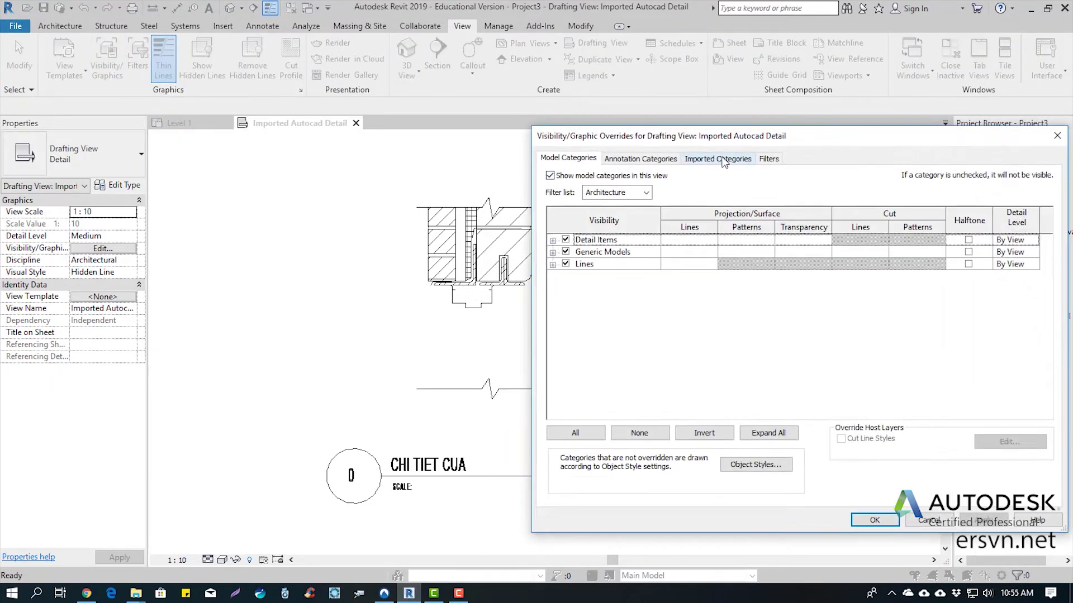
pyautogui.click(730, 161)
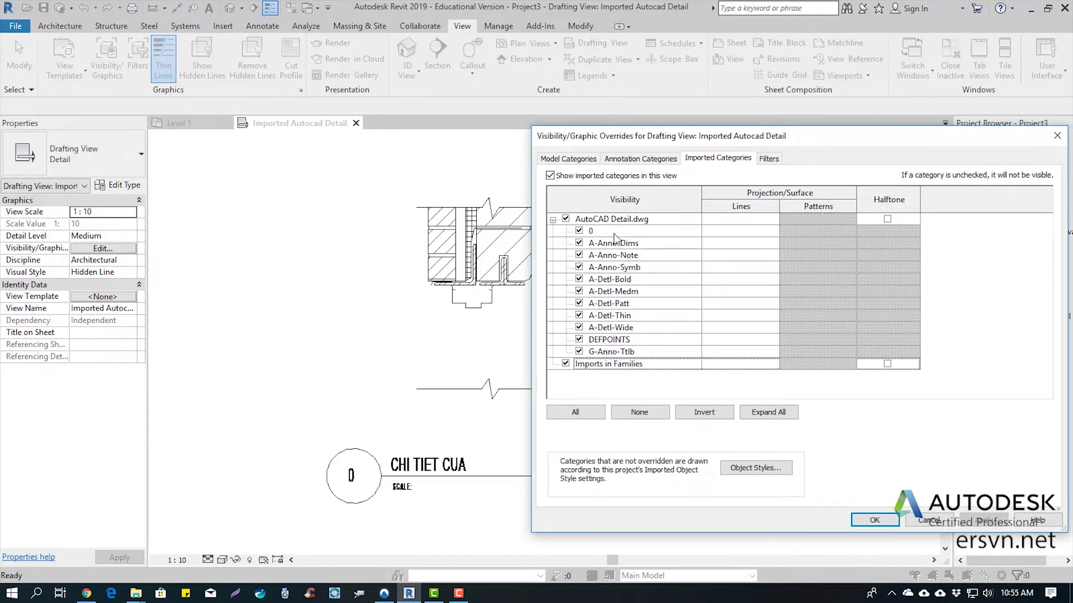
pyautogui.click(924, 521)
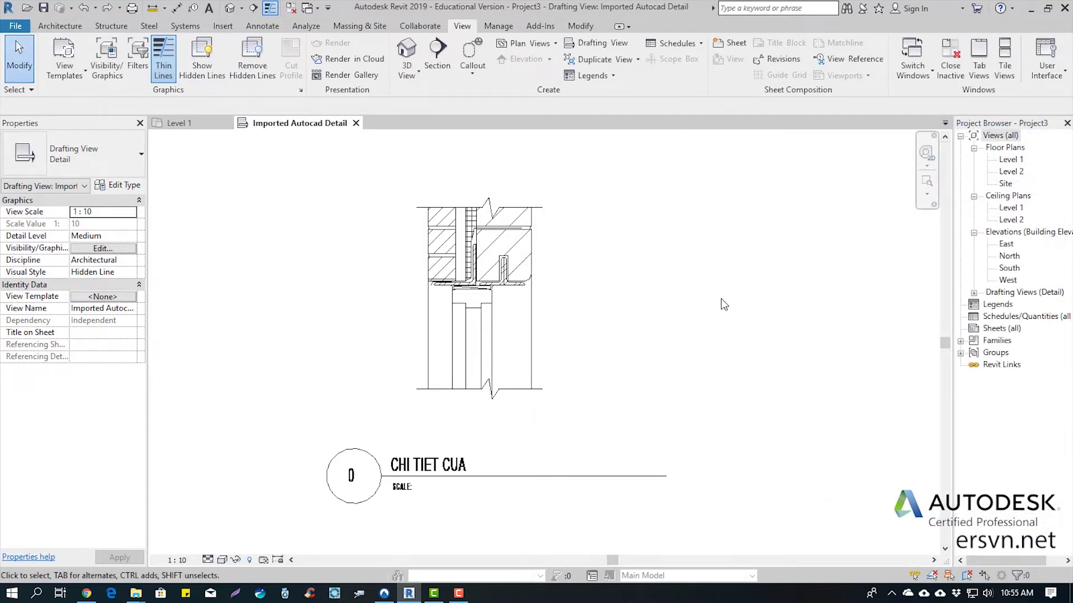
pyautogui.click(531, 320)
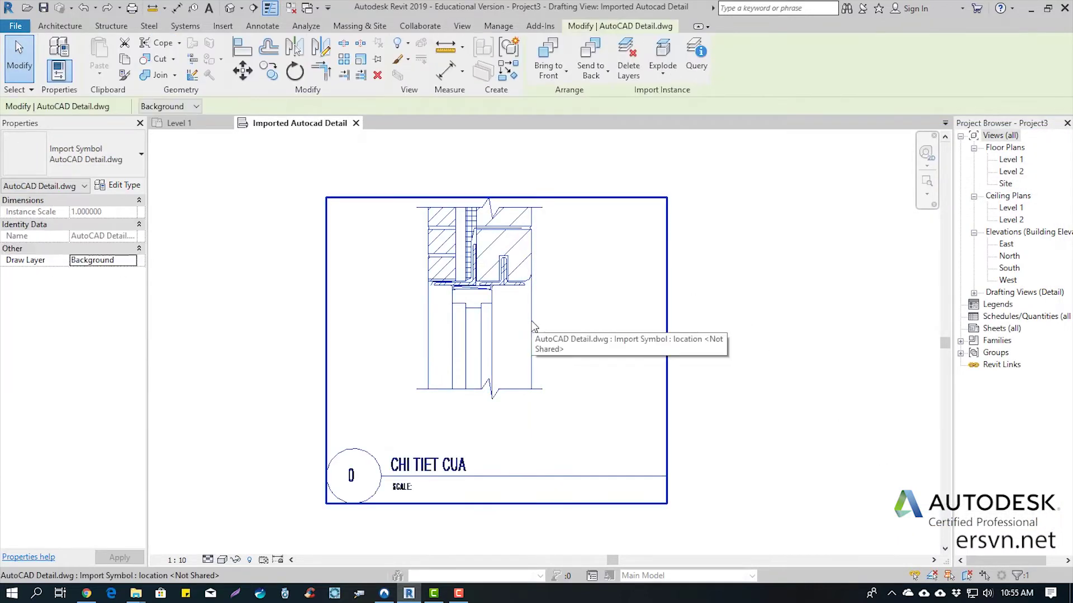
pyautogui.click(757, 268)
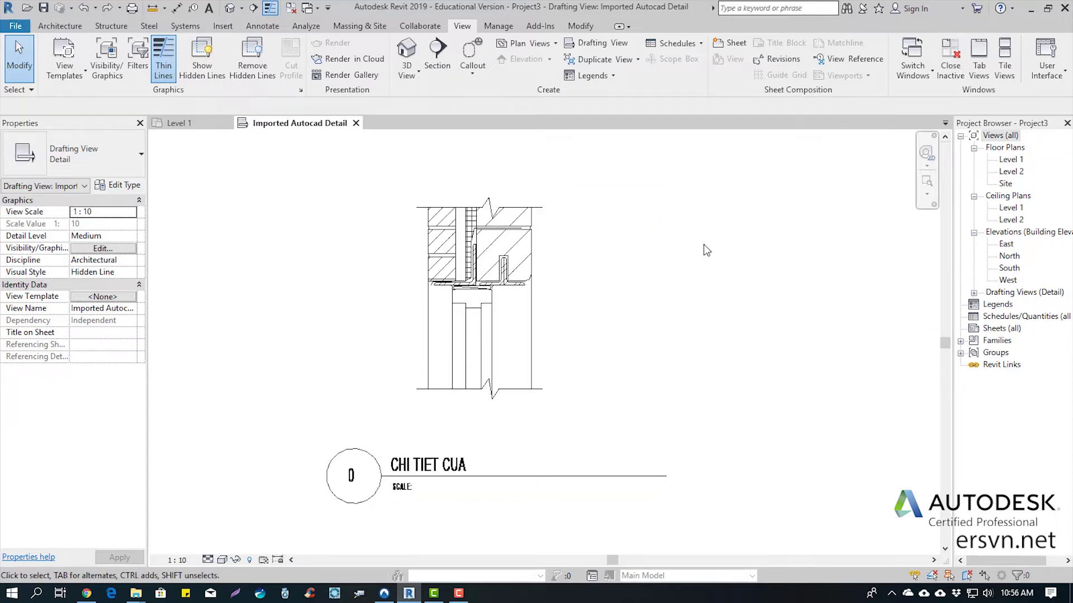
pyautogui.click(530, 275)
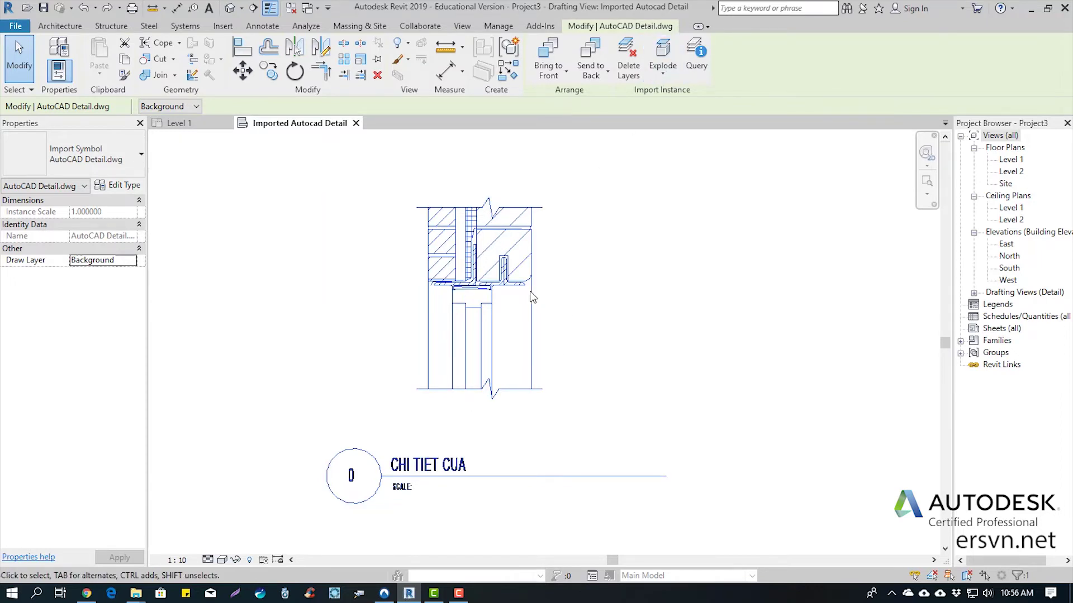
# Step: Explode the import and confirm a 422.0-long vertical line keeps the A-Detl-Fine style
pyautogui.click(661, 53)
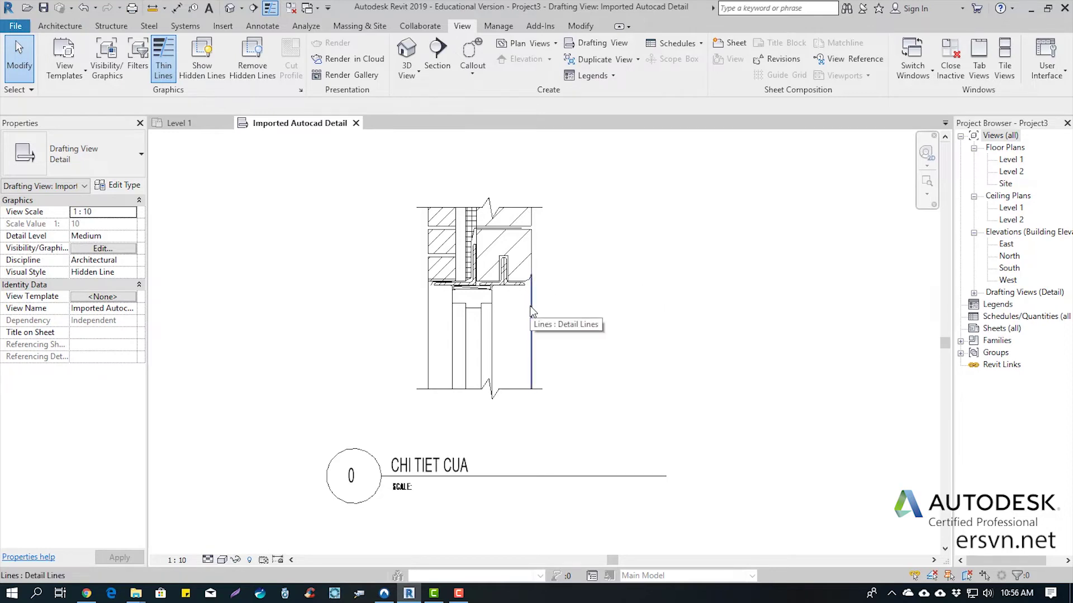
pyautogui.click(532, 323)
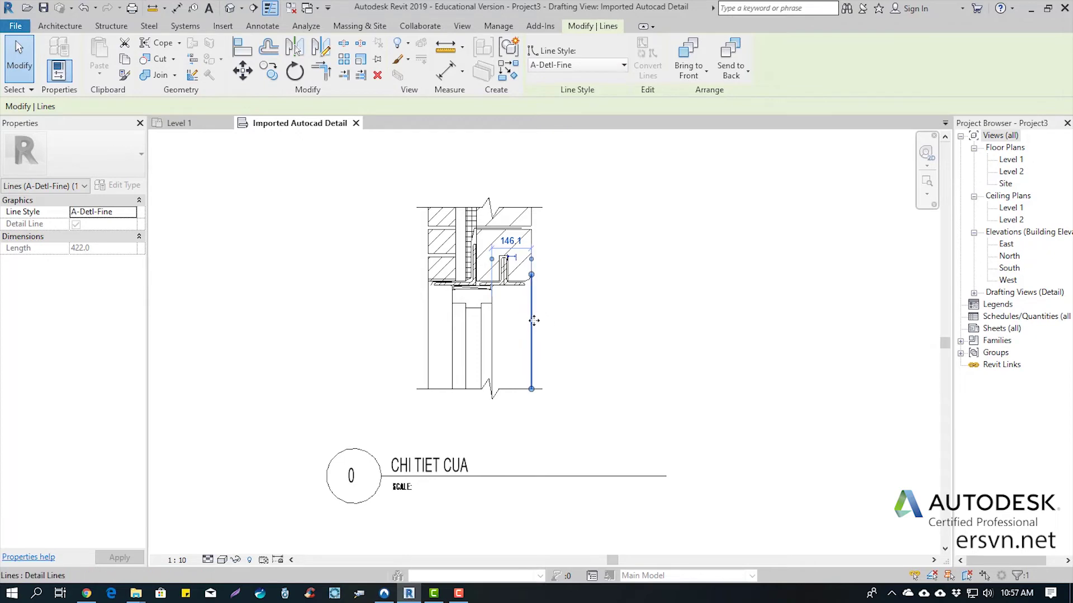
pyautogui.click(585, 63)
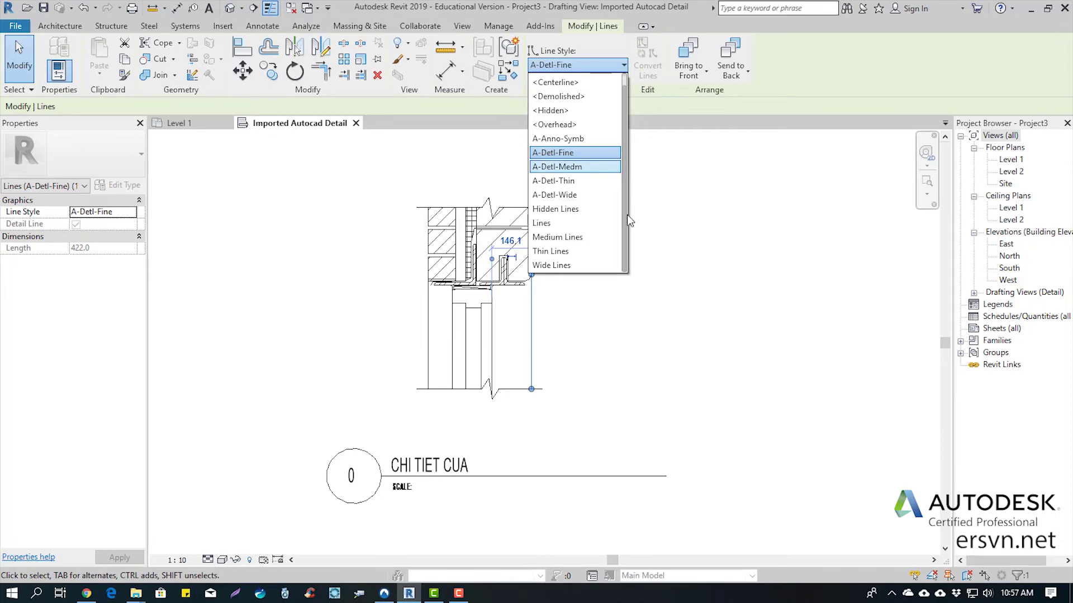
pyautogui.click(671, 191)
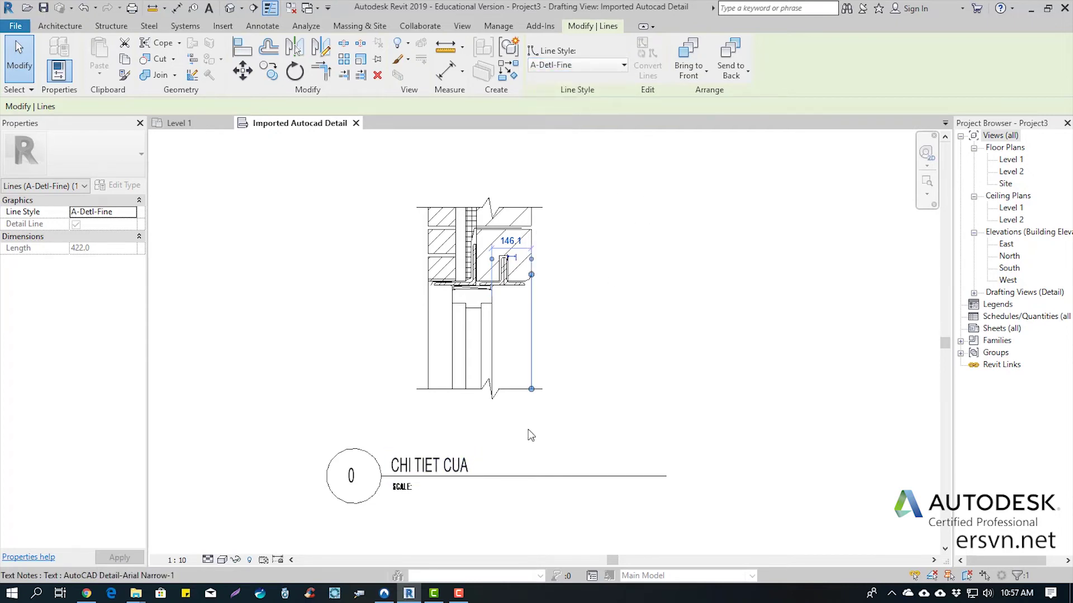
pyautogui.press('Escape')
pyautogui.click(454, 465)
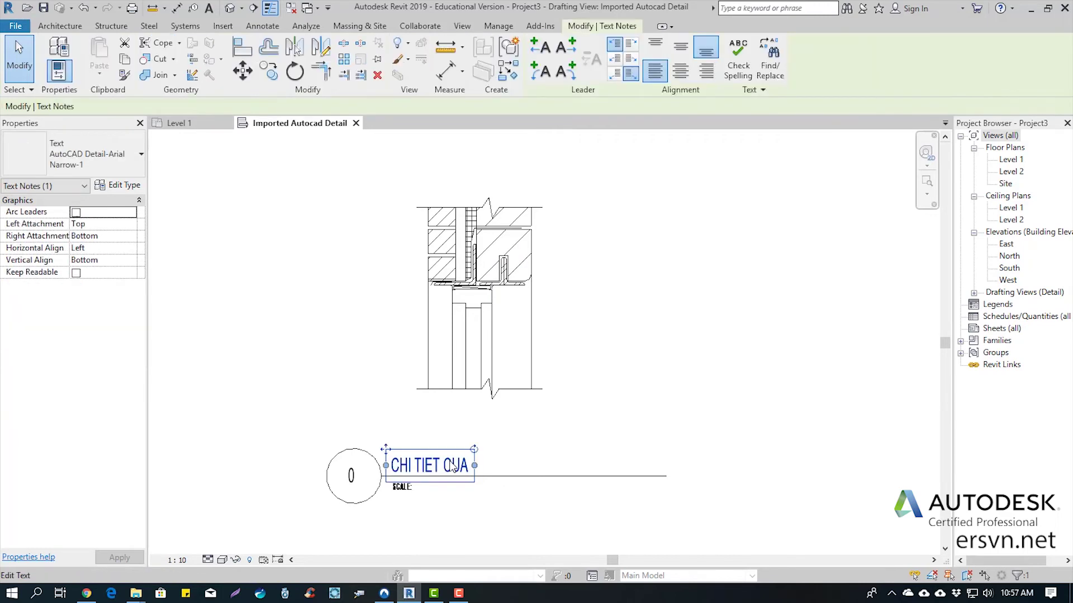
pyautogui.click(89, 167)
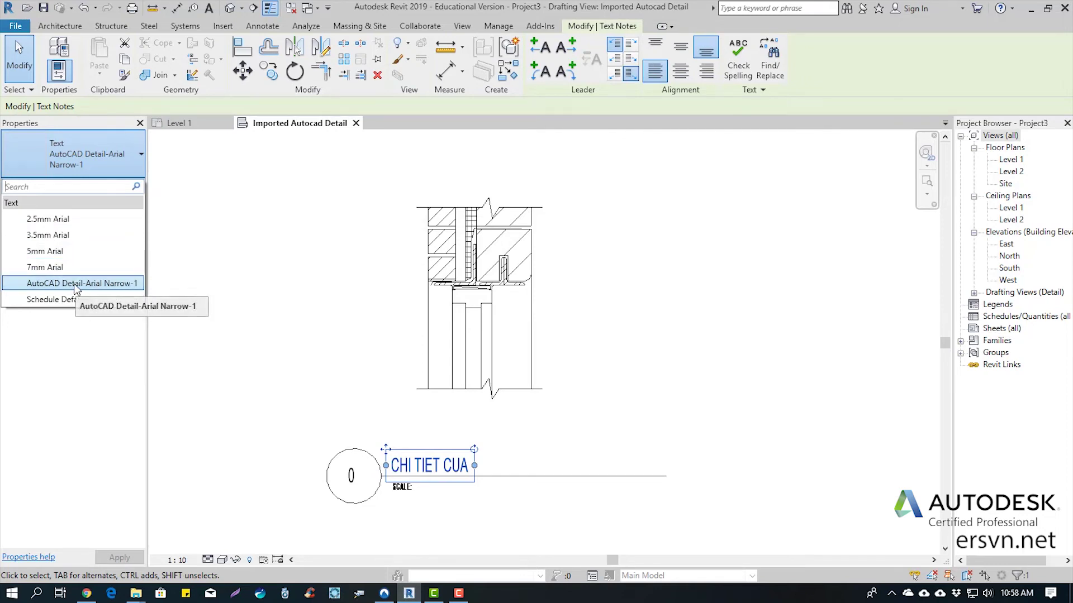
pyautogui.click(666, 213)
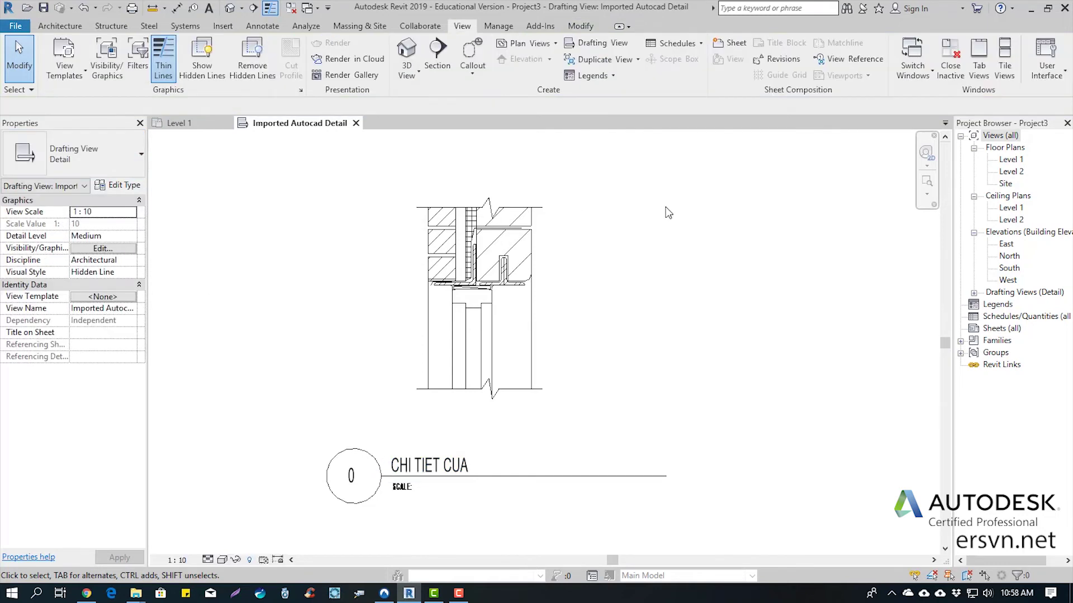
pyautogui.click(502, 25)
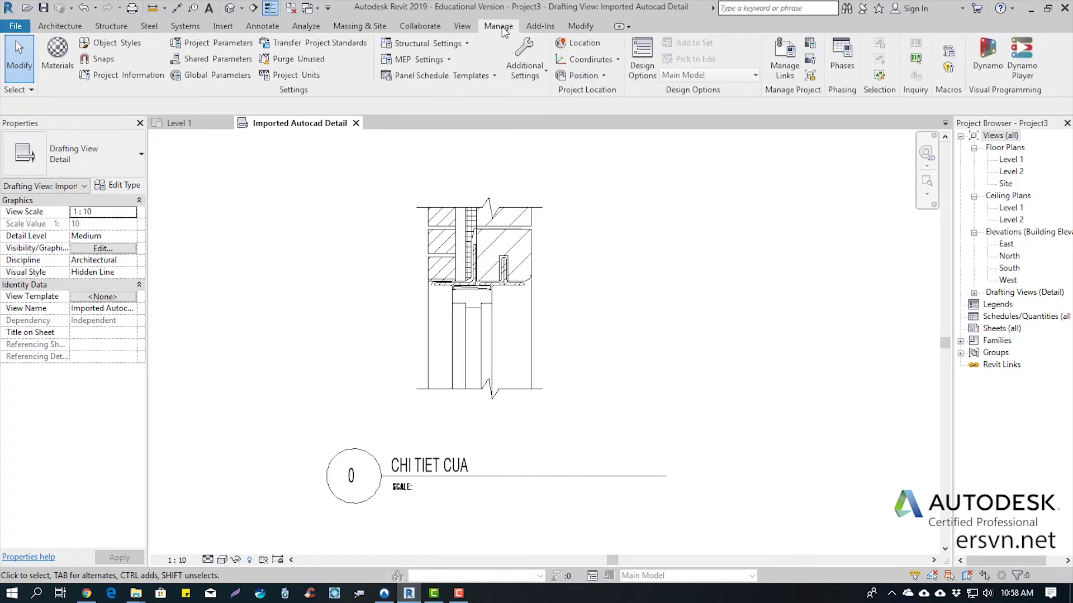
pyautogui.click(59, 71)
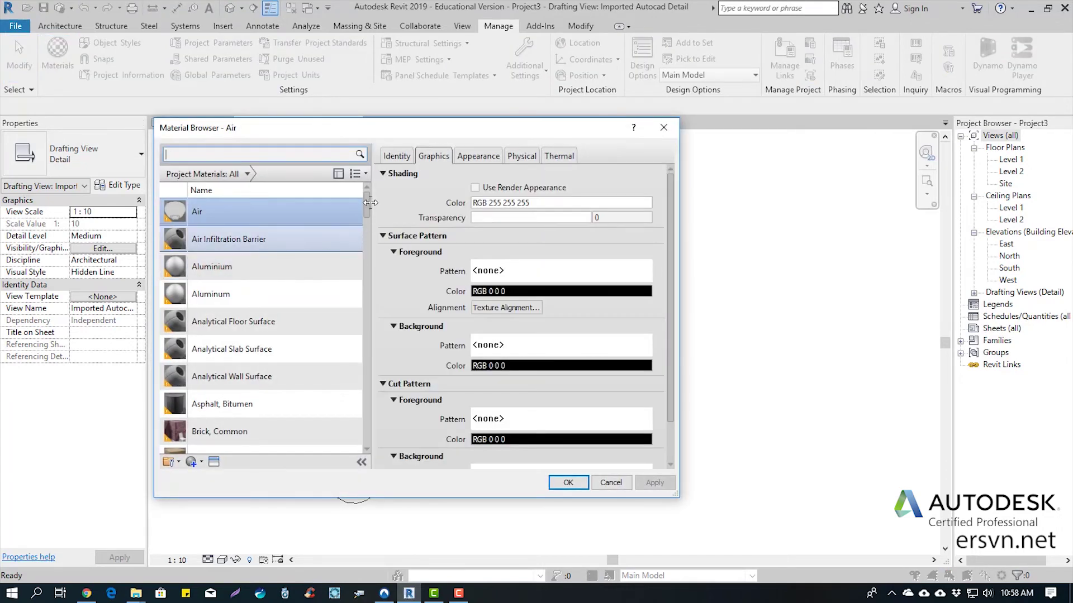
pyautogui.moveTo(367, 206); pyautogui.dragTo(371, 374)
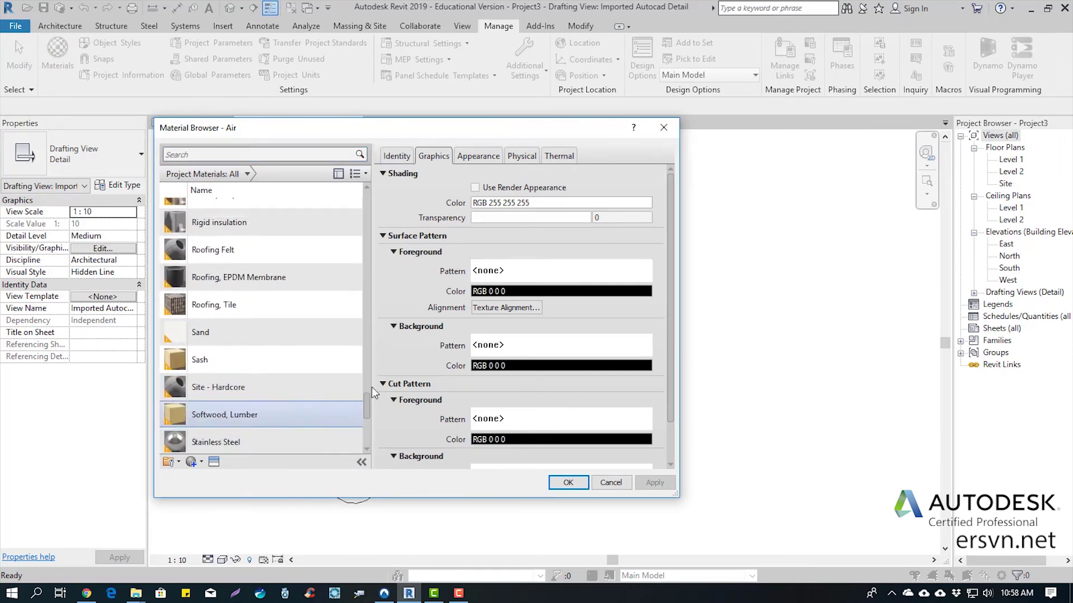
pyautogui.scroll(1, 268, 262)
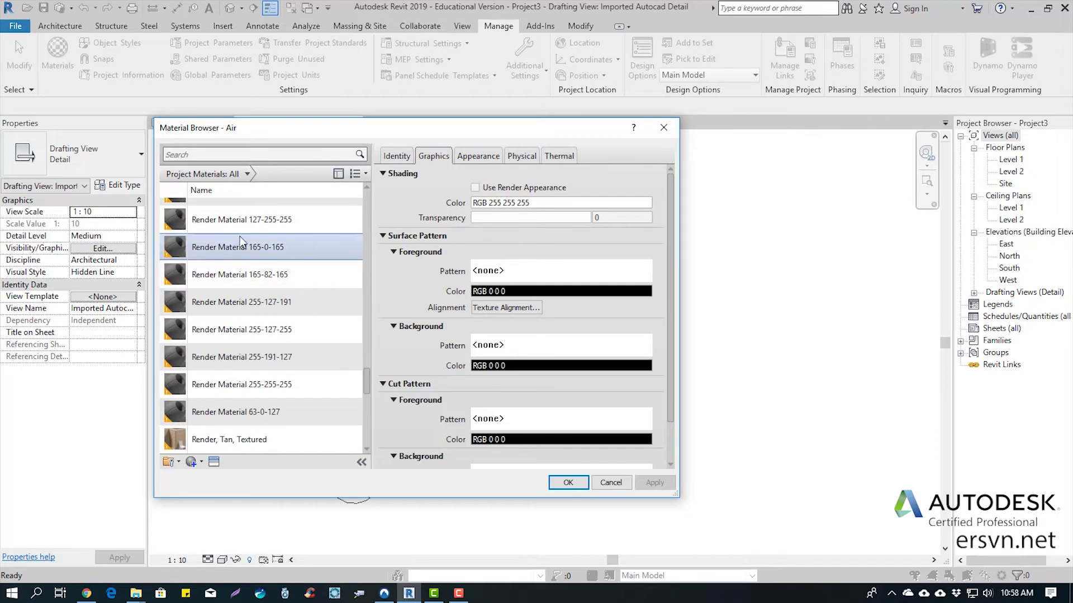
pyautogui.click(240, 223)
pyautogui.click(239, 247)
pyautogui.click(237, 275)
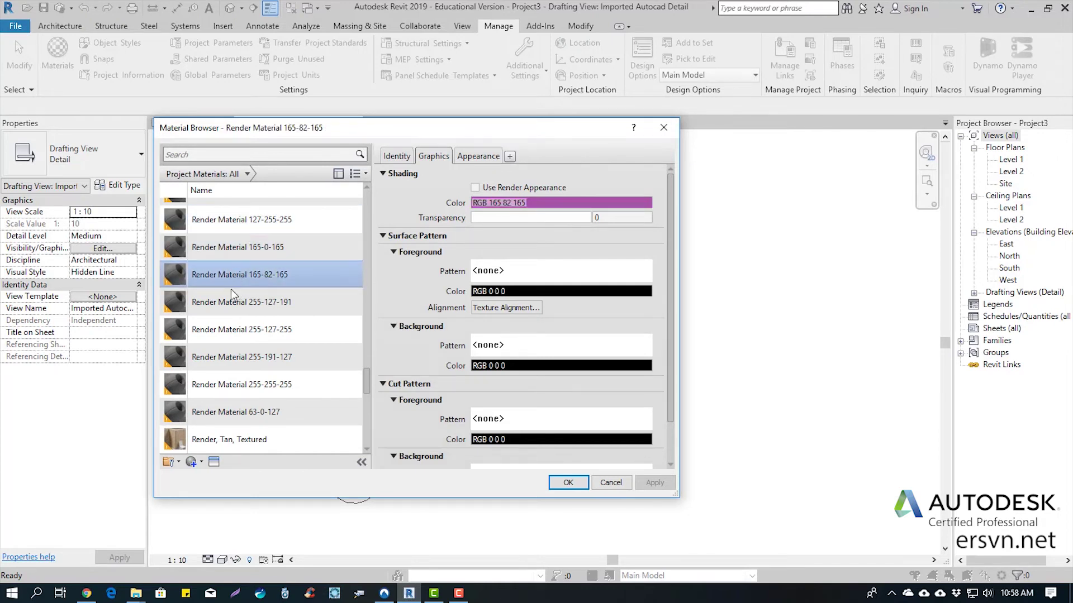
pyautogui.click(234, 327)
pyautogui.click(233, 361)
pyautogui.click(235, 387)
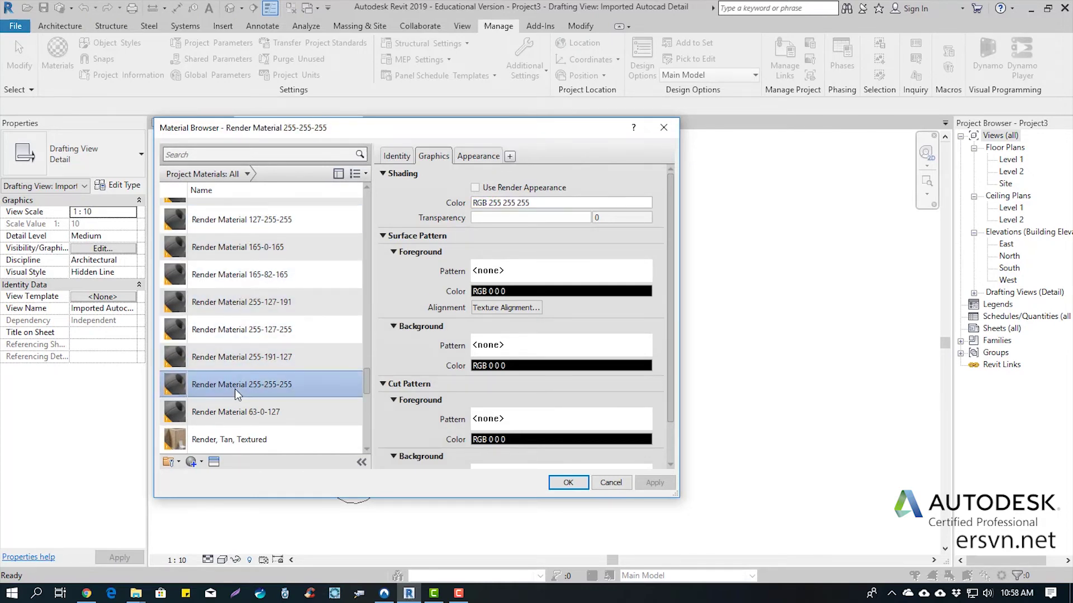
pyautogui.click(232, 411)
pyautogui.scroll(3, 235, 356)
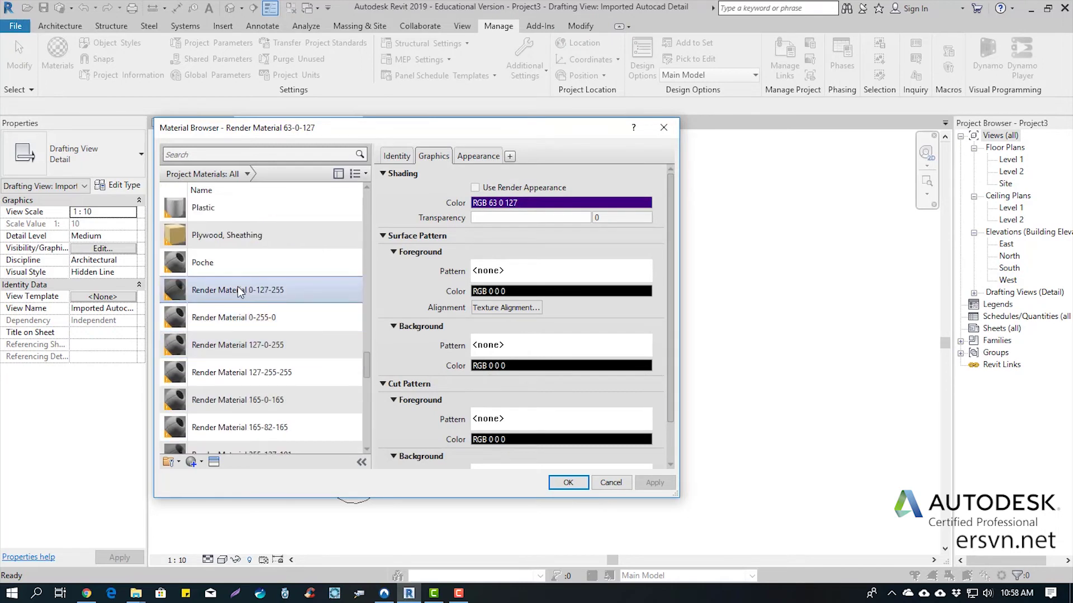
pyautogui.scroll(-3, 239, 398)
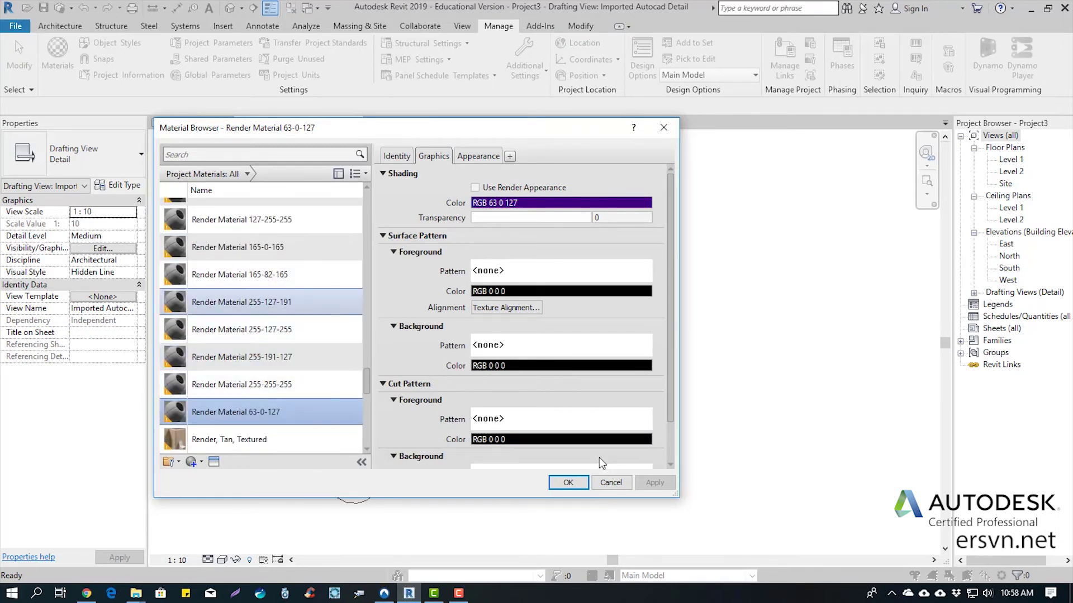
pyautogui.click(611, 483)
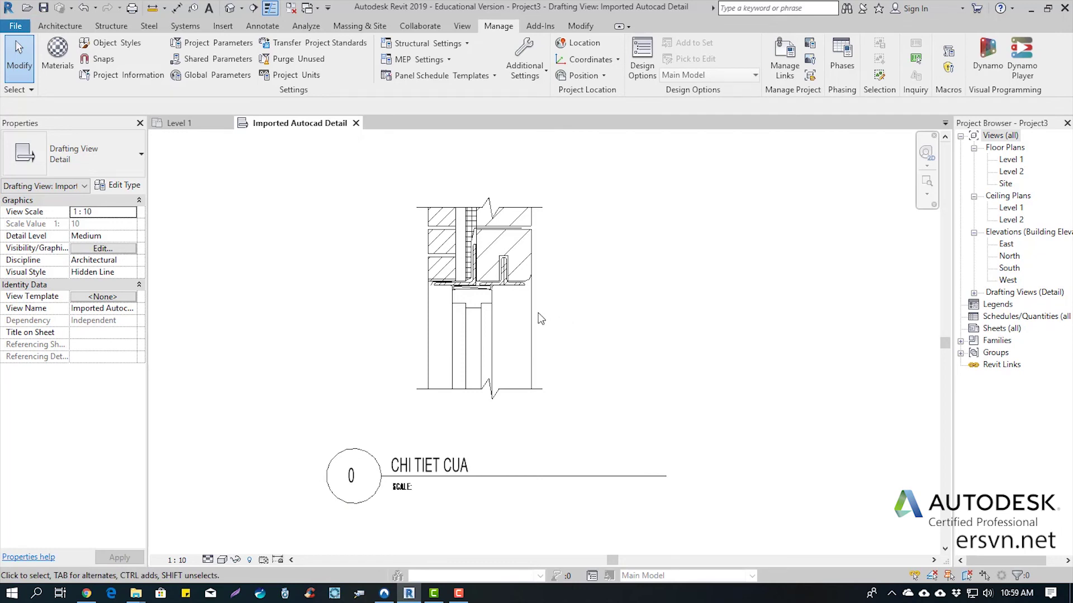
# Step: Change the door's vertical detail lines to the Medium Lines style
pyautogui.scroll(1, 553, 371)
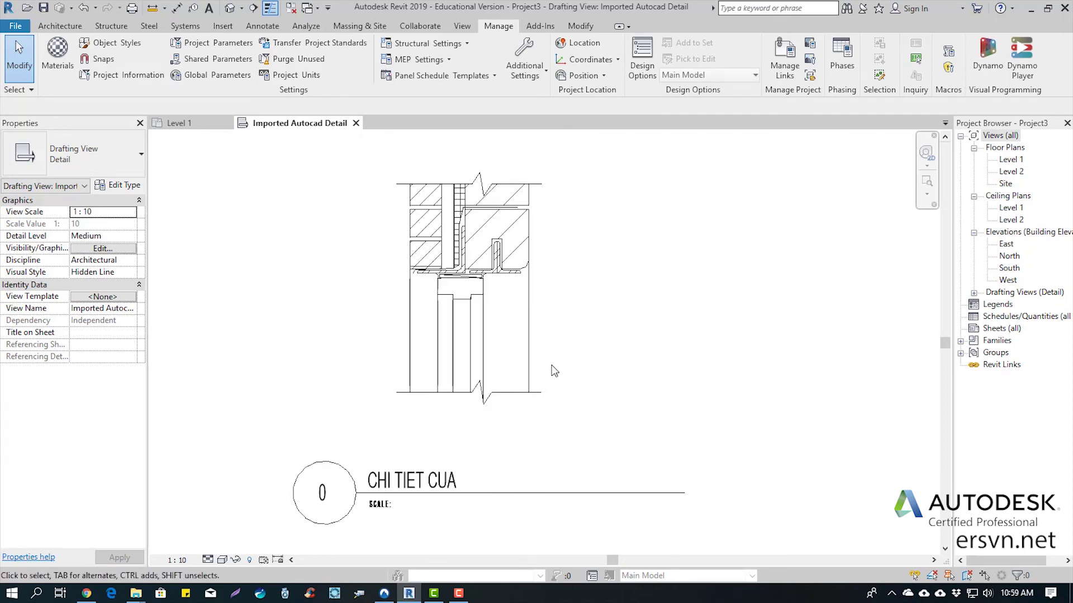
pyautogui.moveTo(562, 357); pyautogui.dragTo(398, 348)
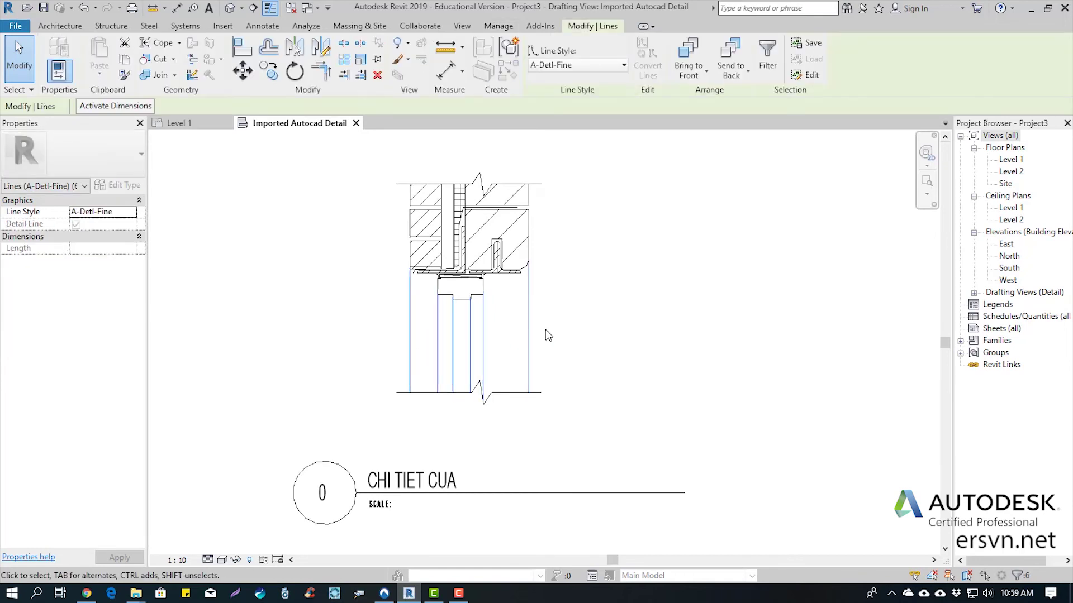
pyautogui.click(575, 360)
pyautogui.moveTo(575, 359); pyautogui.dragTo(367, 292)
pyautogui.click(624, 65)
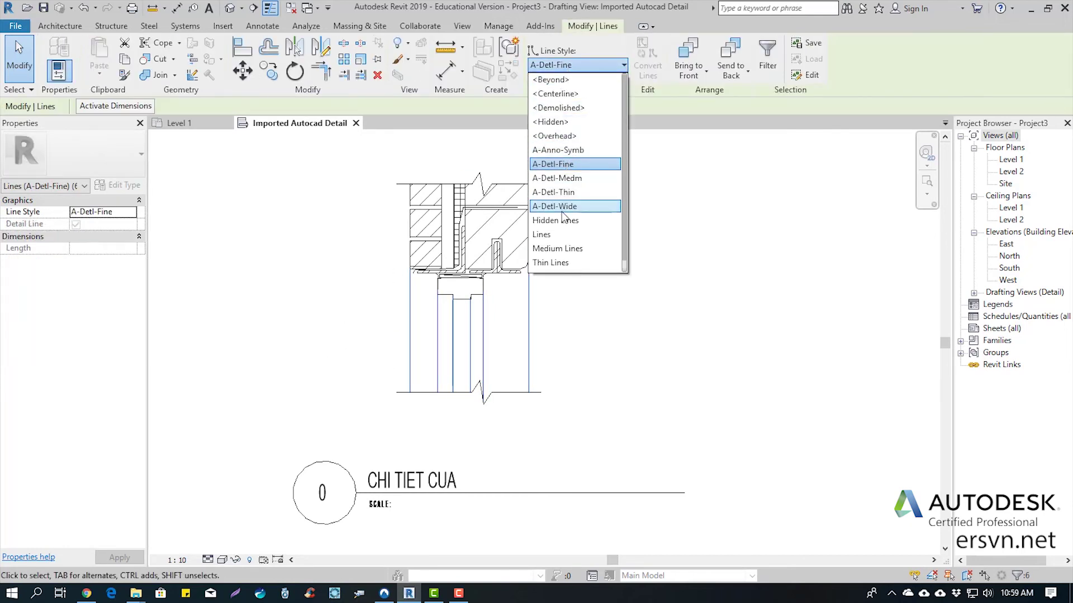
pyautogui.click(560, 255)
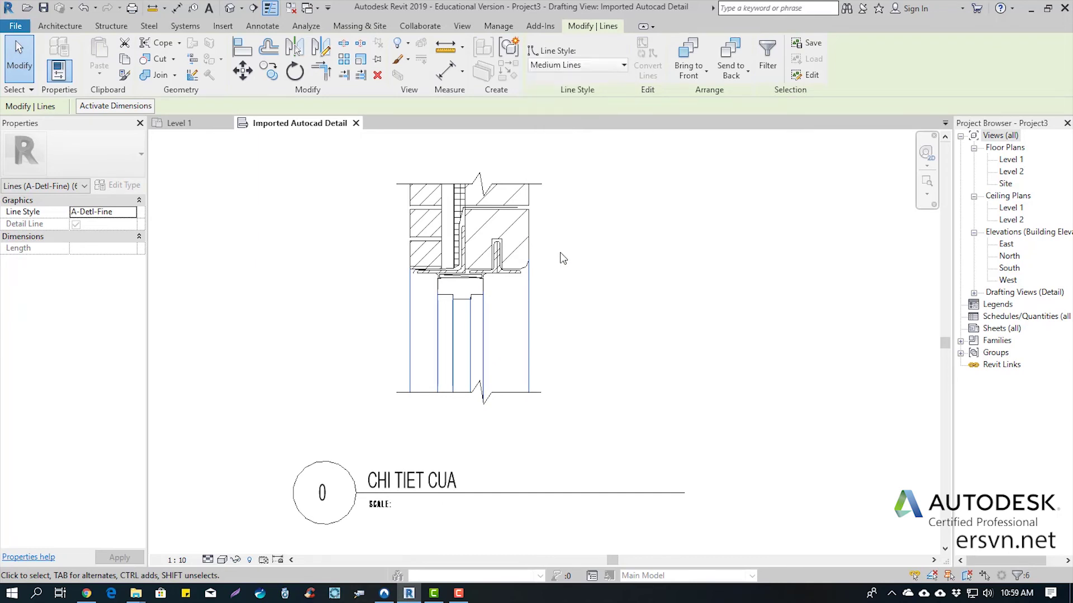
pyautogui.click(563, 300)
# Step: Change the 'CHI TIET CUA' title text to the 2.5mm Arial type
pyautogui.click(402, 490)
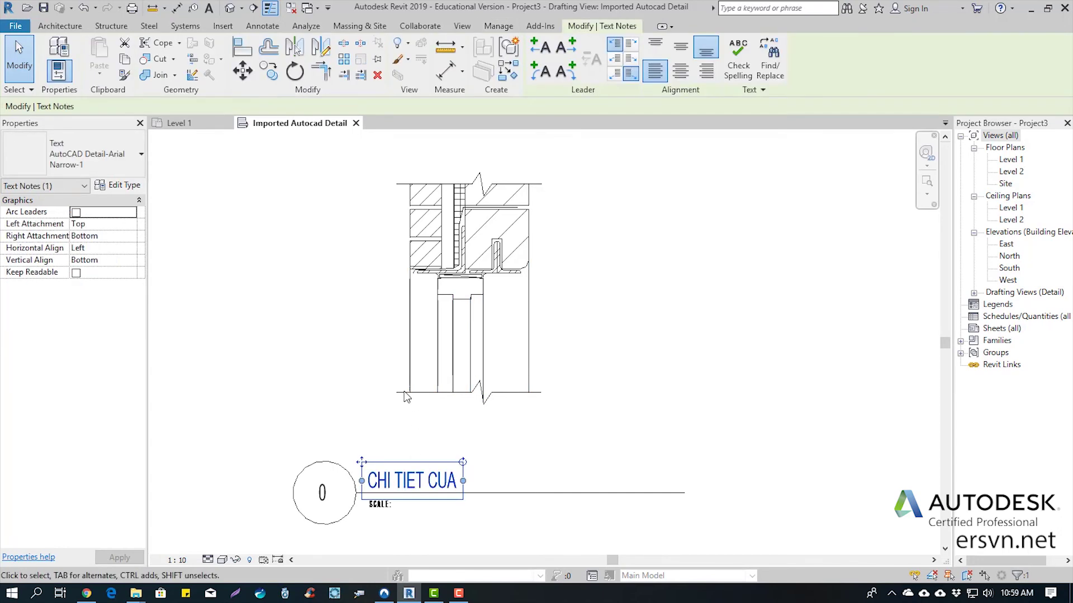
pyautogui.click(61, 170)
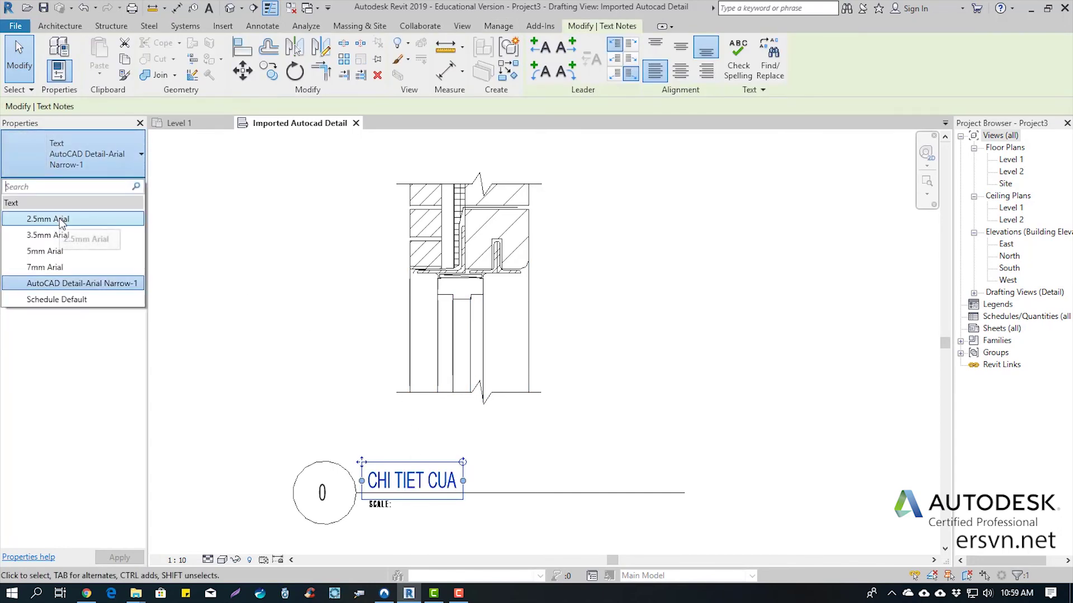
pyautogui.click(62, 219)
pyautogui.click(659, 286)
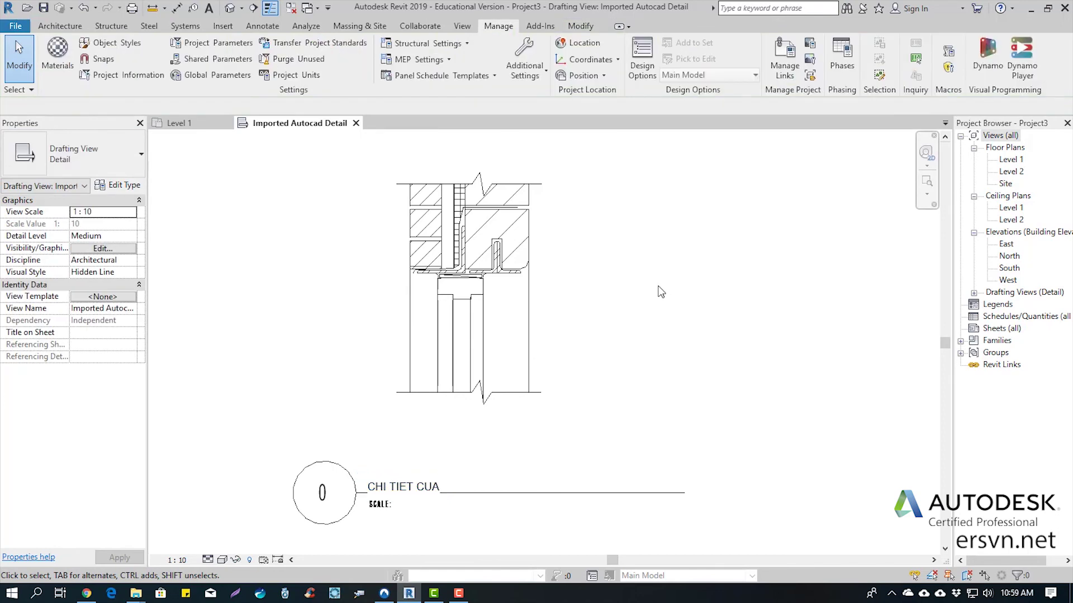
pyautogui.moveTo(703, 532); pyautogui.dragTo(249, 183)
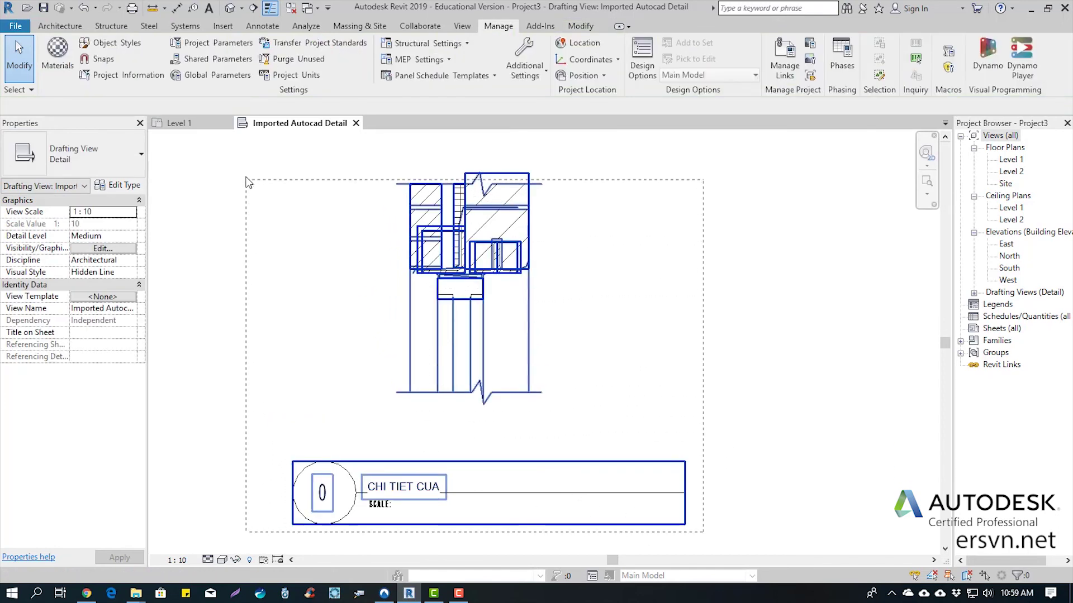
pyautogui.moveTo(760, 161)
pyautogui.mouseDown()
pyautogui.moveTo(264, 553)
pyautogui.moveTo(246, 554)
pyautogui.mouseUp()
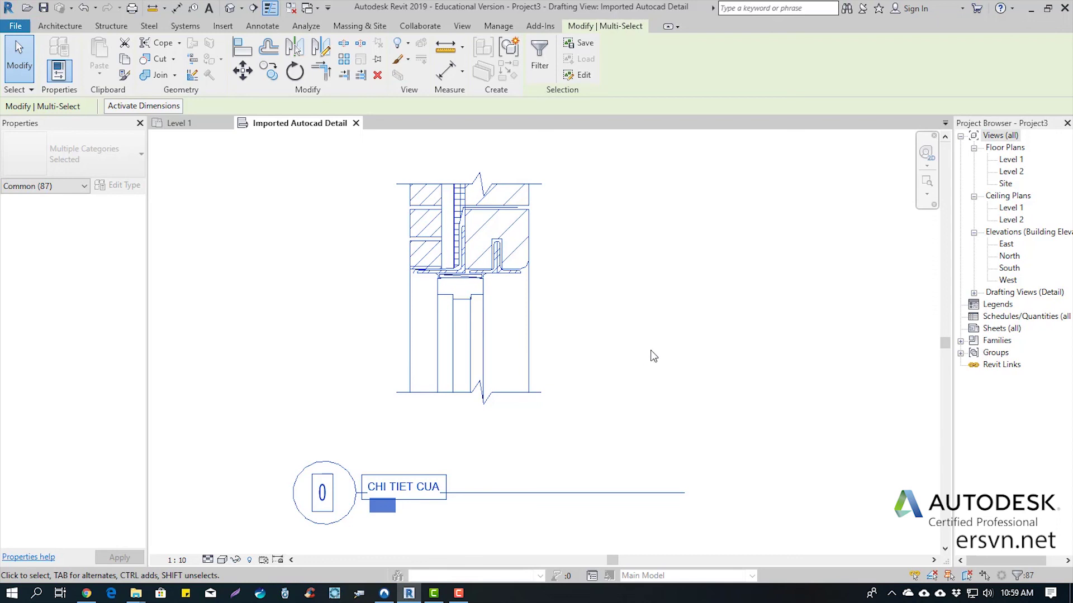
pyautogui.click(657, 335)
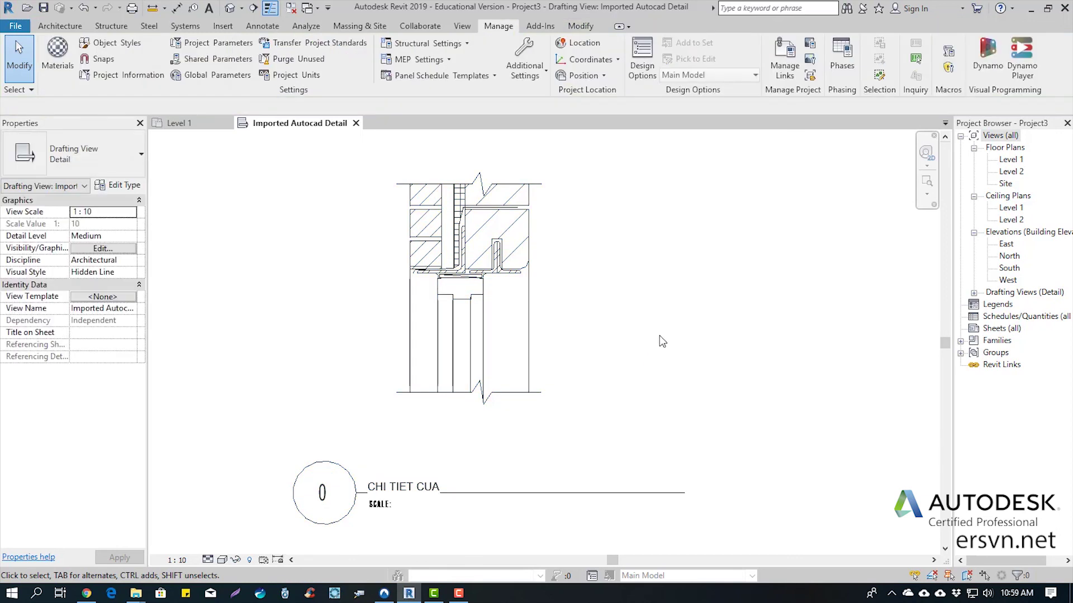